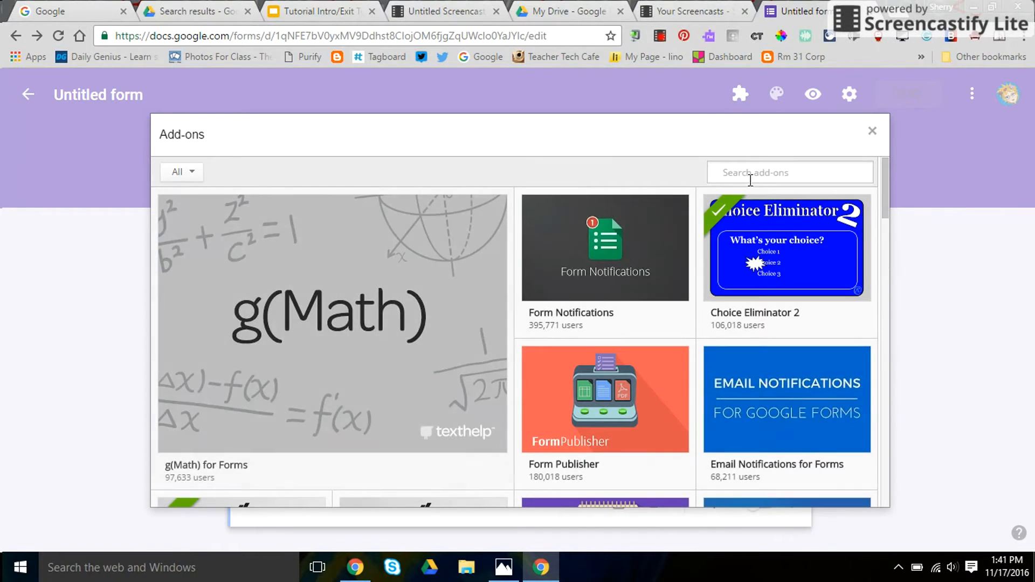
- Search the add-ons gallery for "Docappender", then close the gallery
type("Doc")
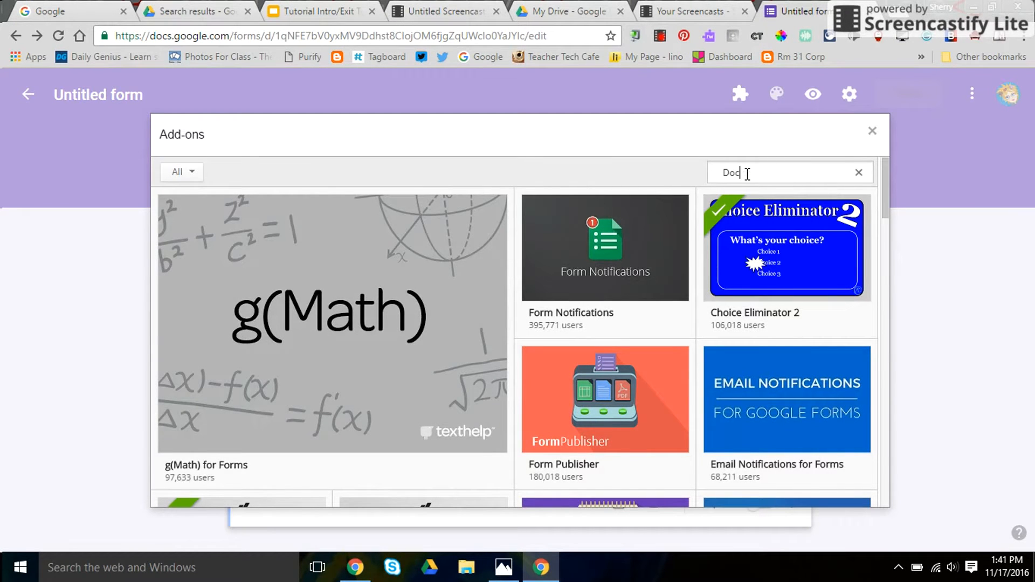
type("appender")
key("Return")
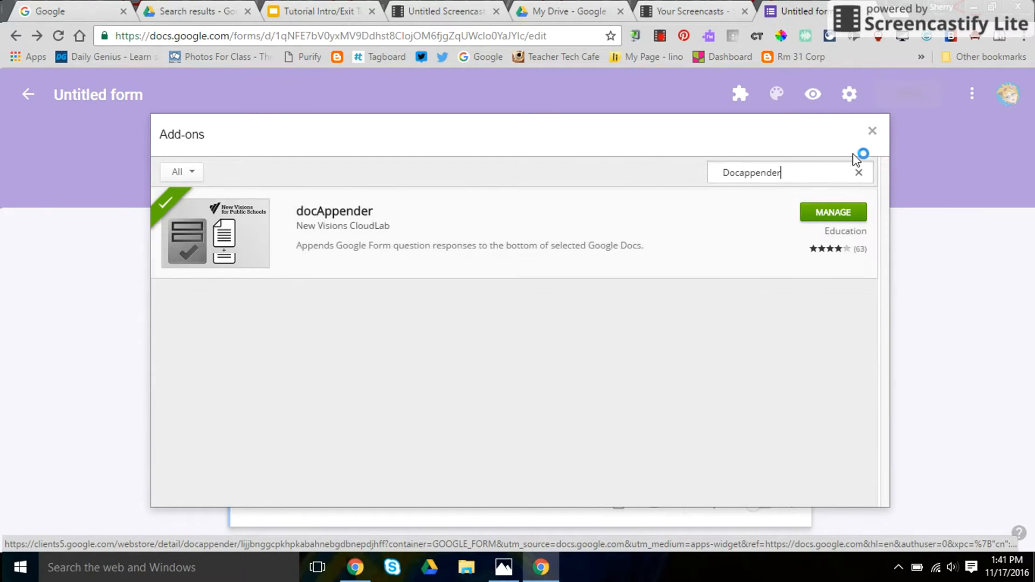
left_click(871, 132)
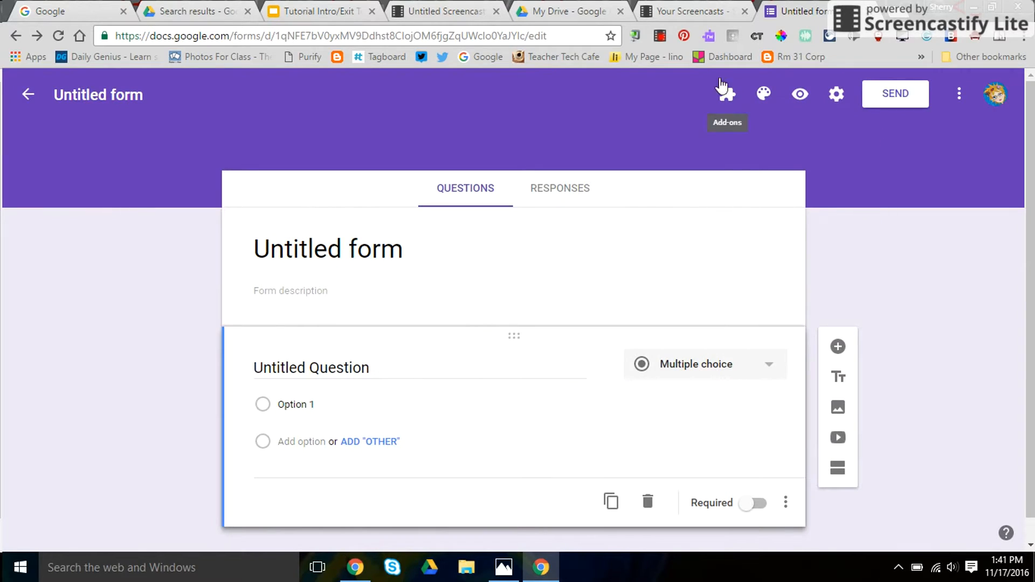
left_click(729, 98)
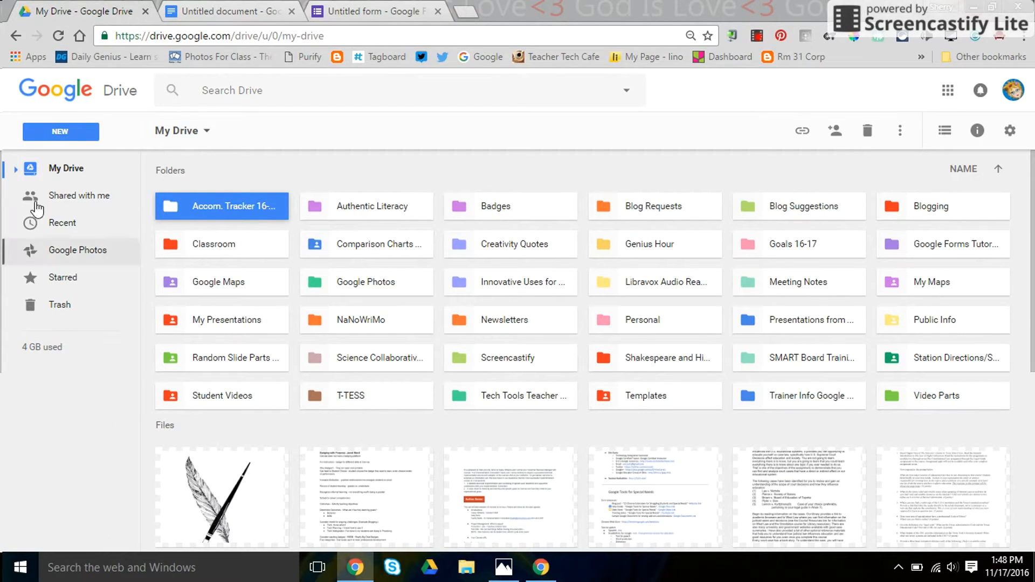
- Create a new folder named "Accommodations Tracker 16-17" in My Drive on Google Drive
left_click(52, 130)
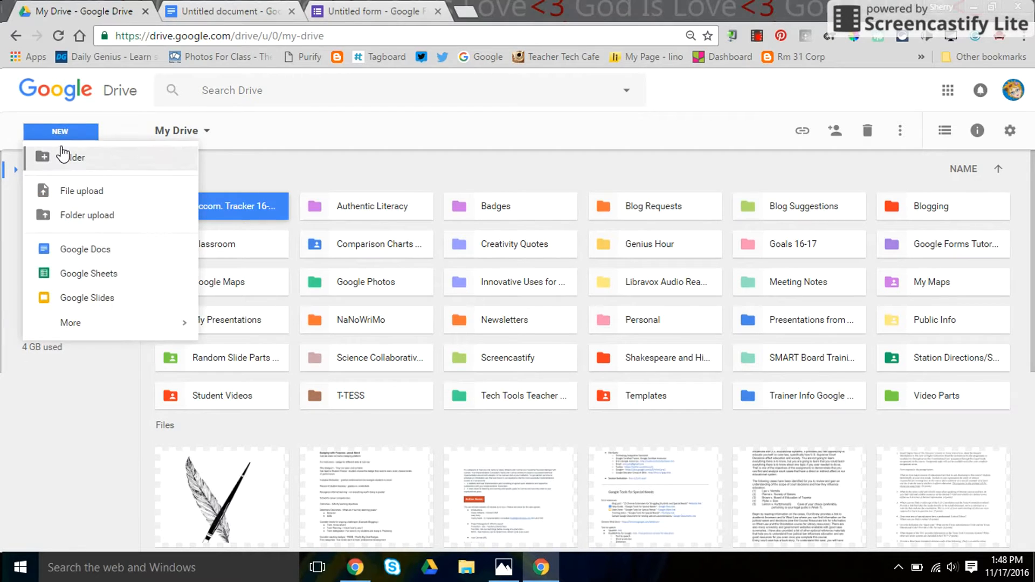
left_click(65, 159)
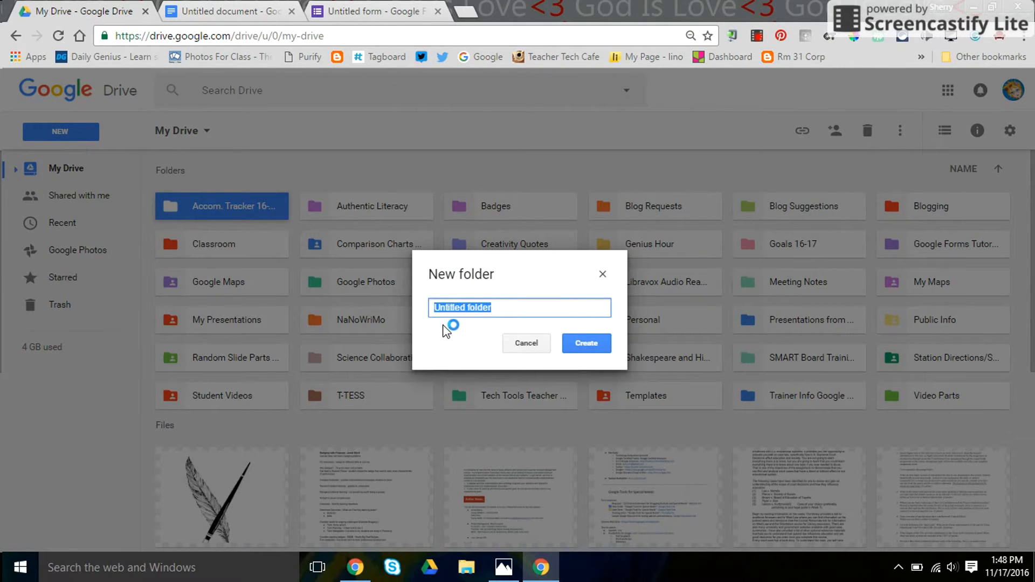
type("Ac")
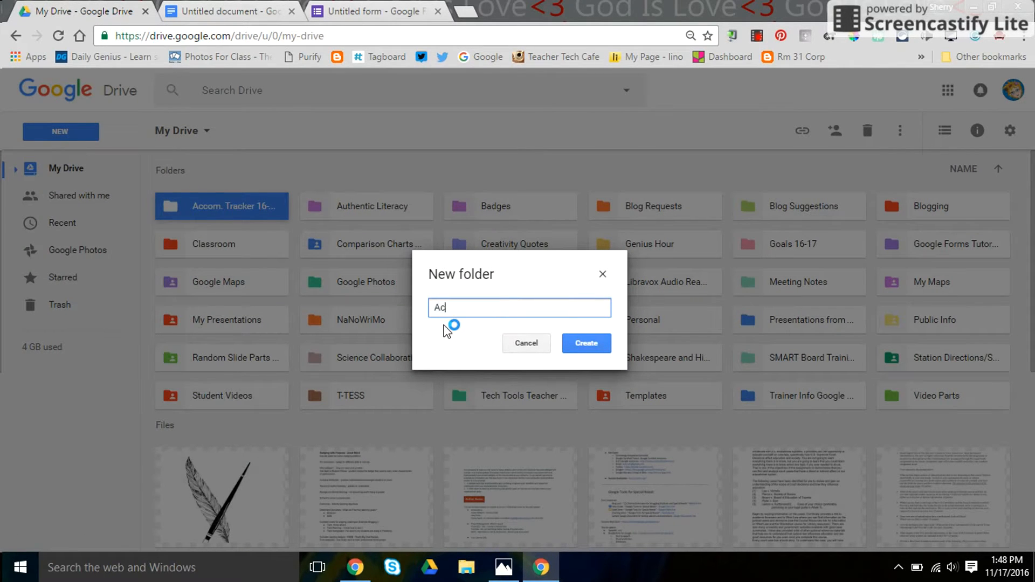
type("commodations Tracker 1")
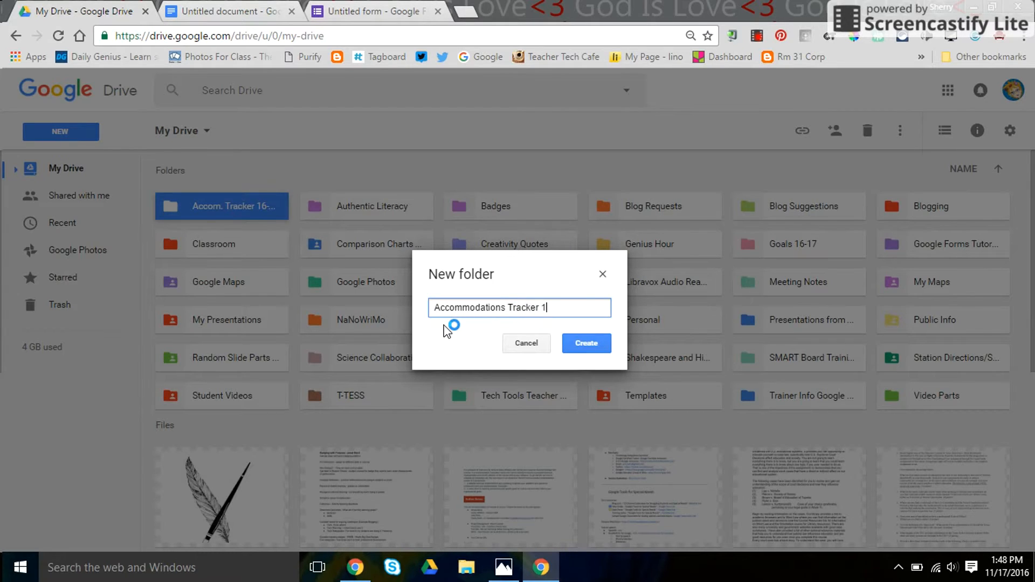
type("6-17")
key("Return")
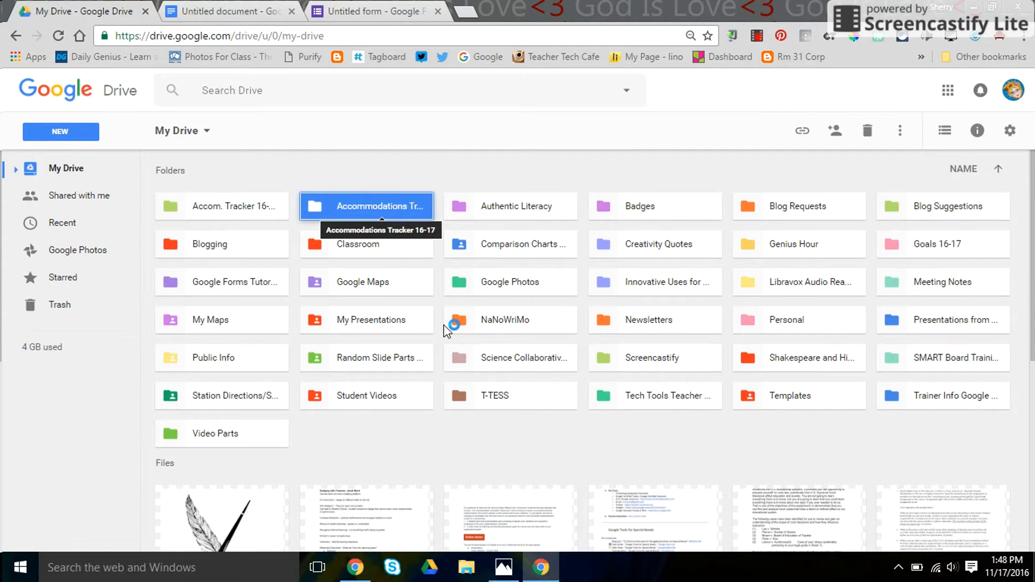
- Create a Google Doc inside the Accommodations Tracker 16-17 folder and enter "Accommodations - " followed by the first student's full name
double_click(358, 205)
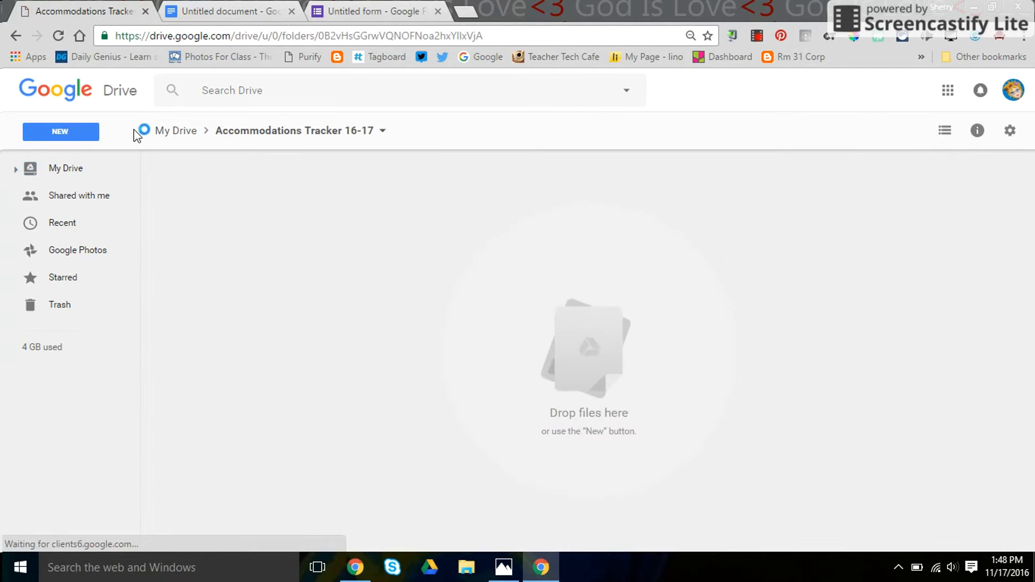
left_click(71, 133)
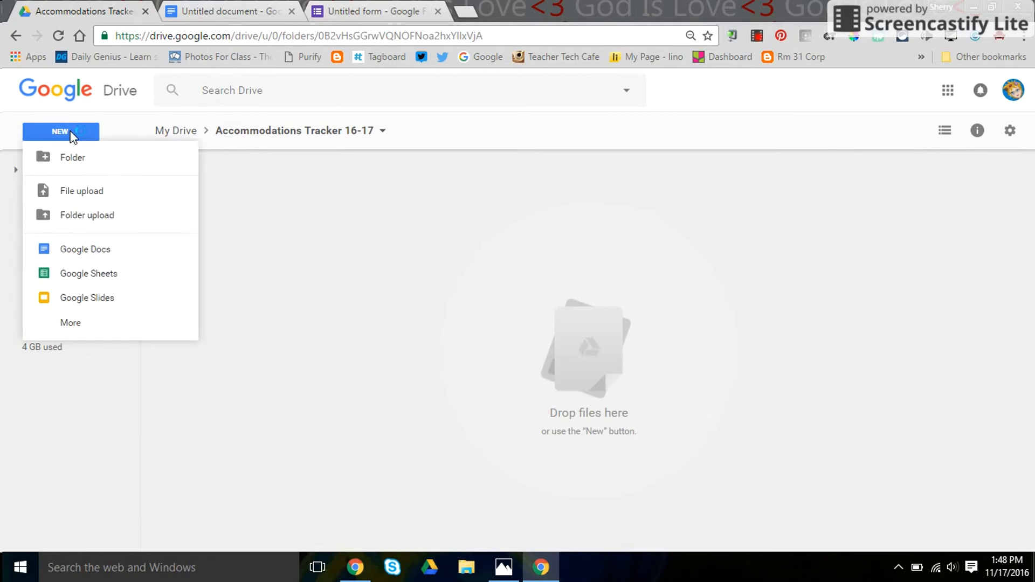
left_click(96, 250)
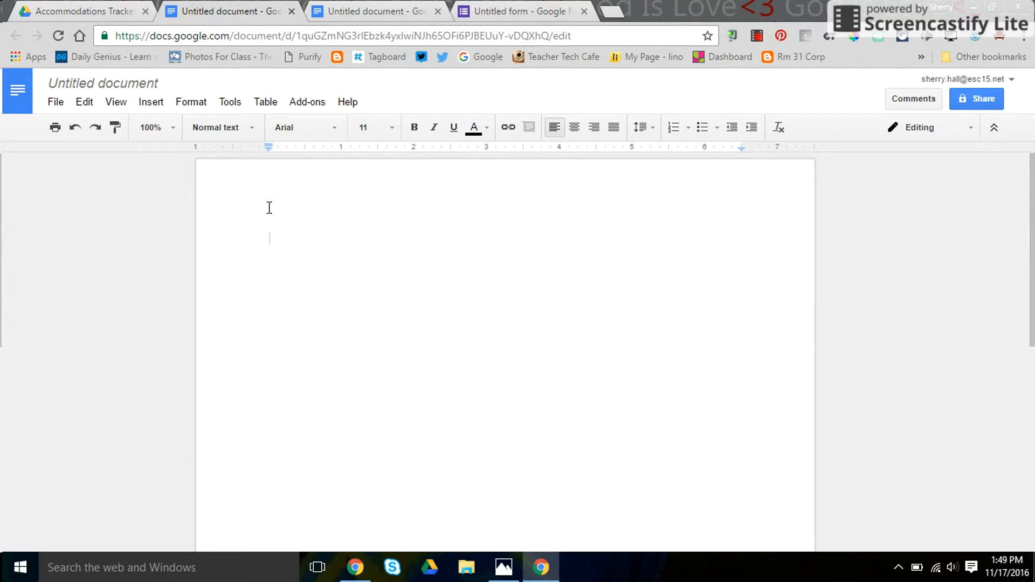
type("Accommodations")
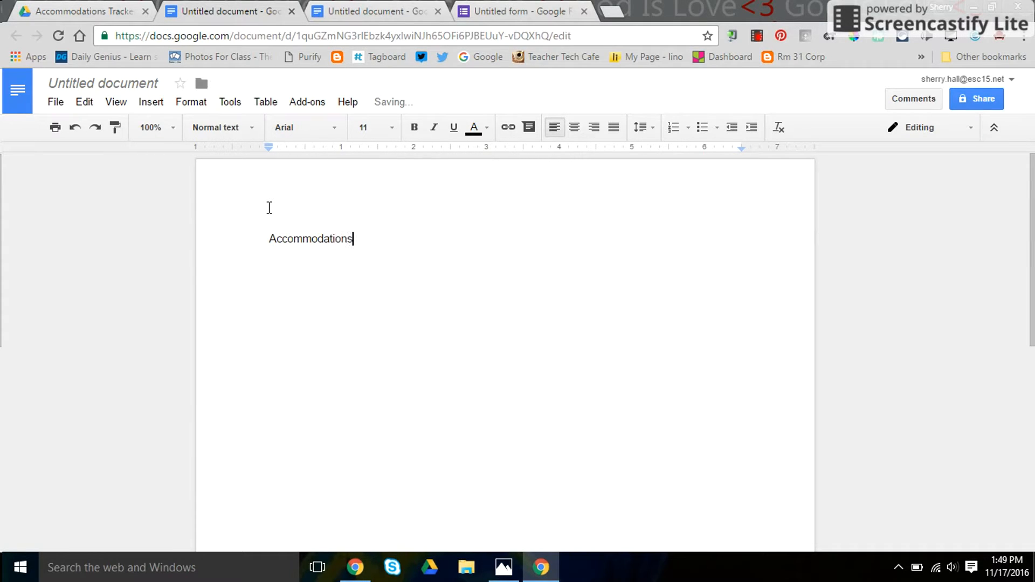
type(" -")
key("BackSpace")
type("Emme")
key("BackSpace")
type("ie Dickenson")
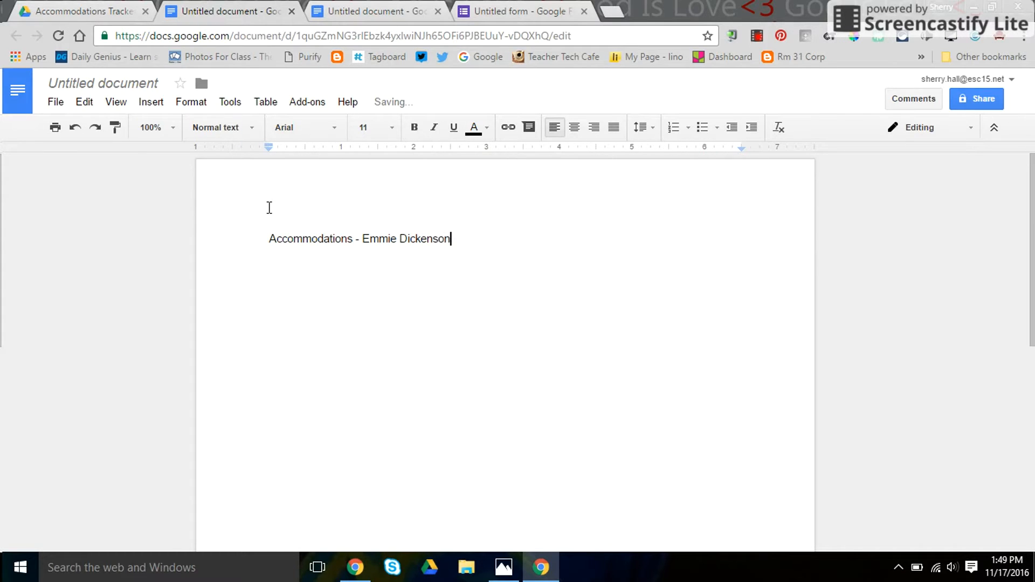
- Title the document with its first line of text and close it
left_click(116, 86)
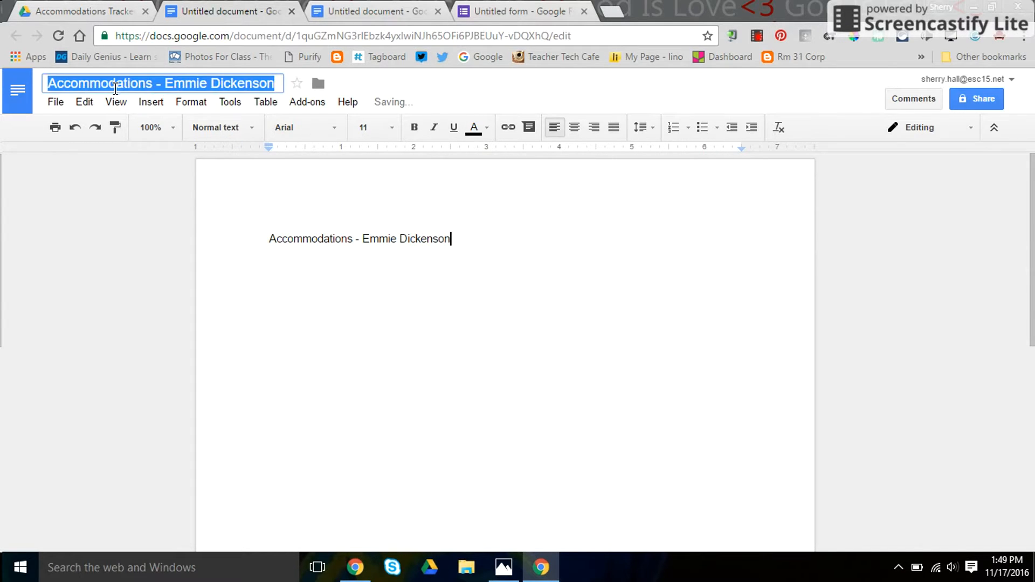
left_click(265, 270)
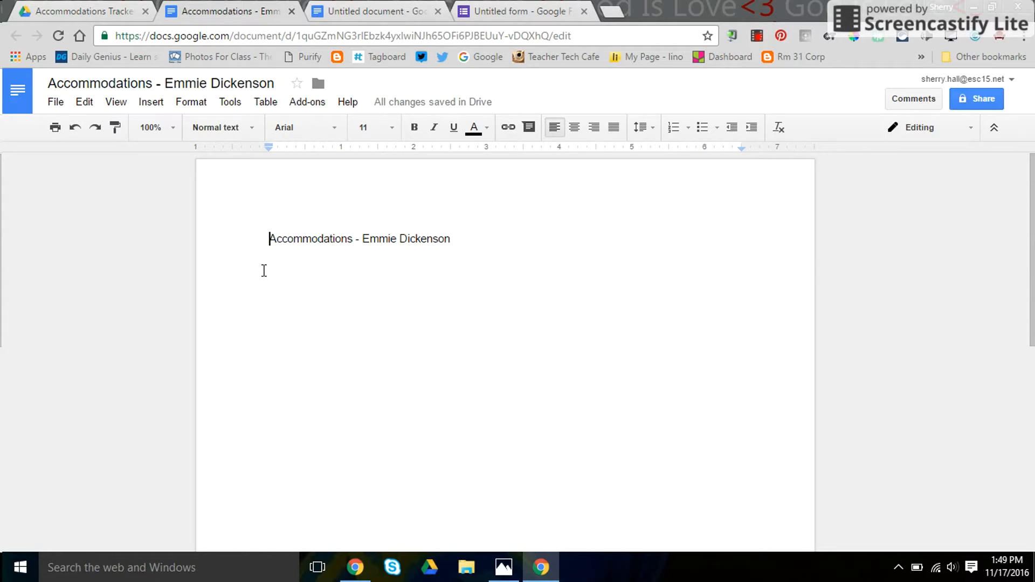
left_click(292, 11)
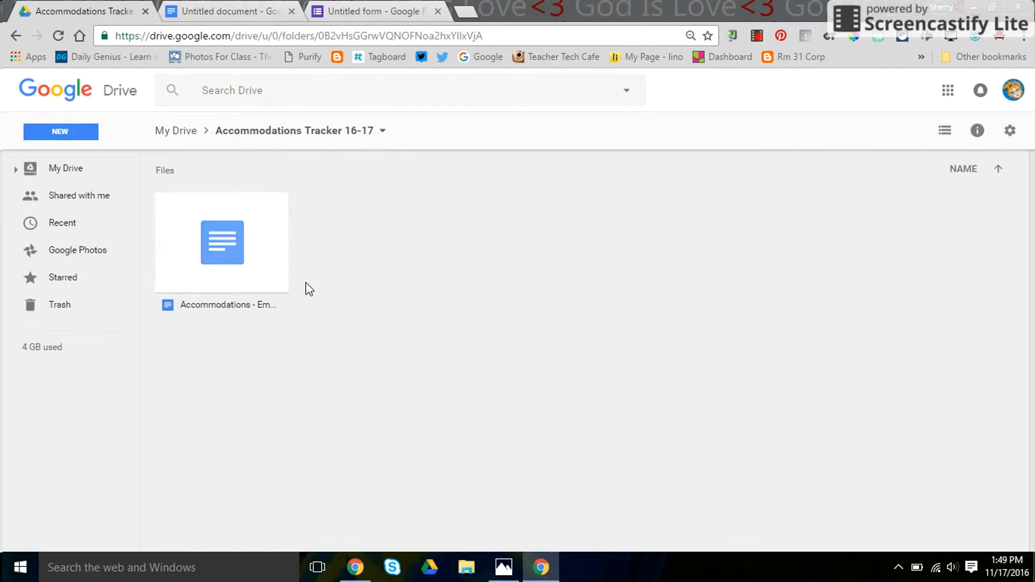
- Create another Google Doc in the folder containing "Accommodations - " and the second student's full name, title it the same, and return to the folder
left_click(86, 137)
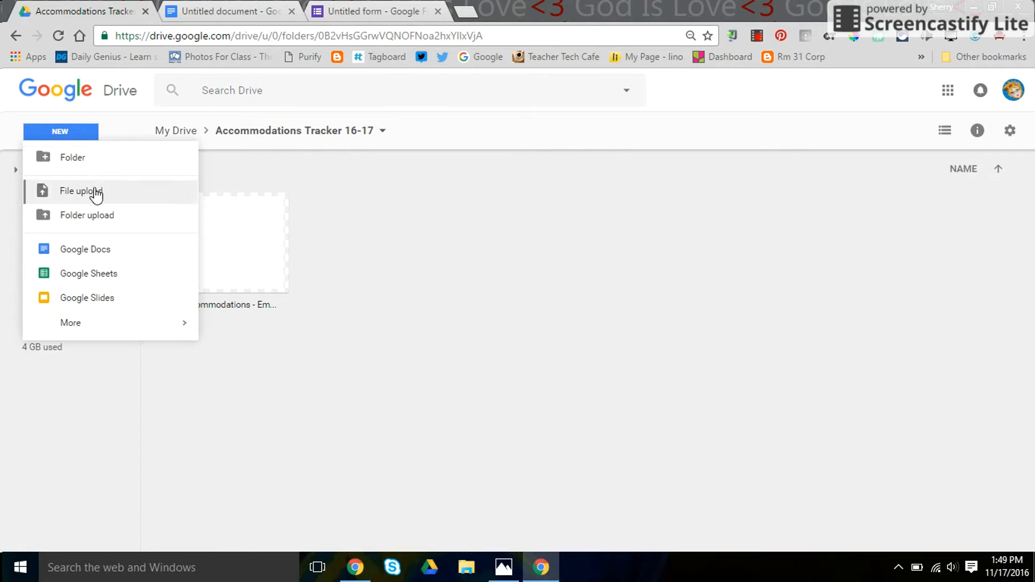
left_click(100, 261)
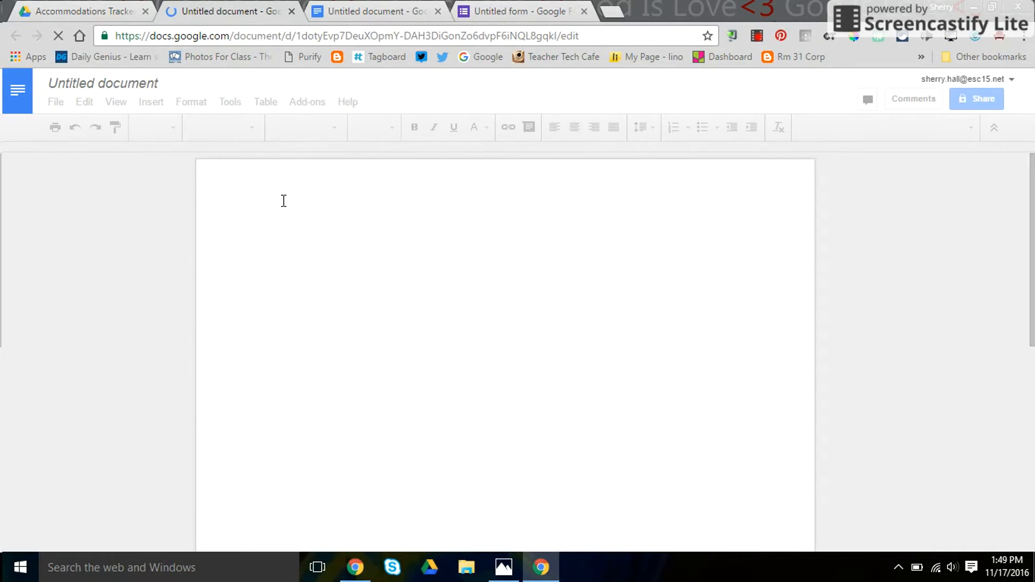
type("A")
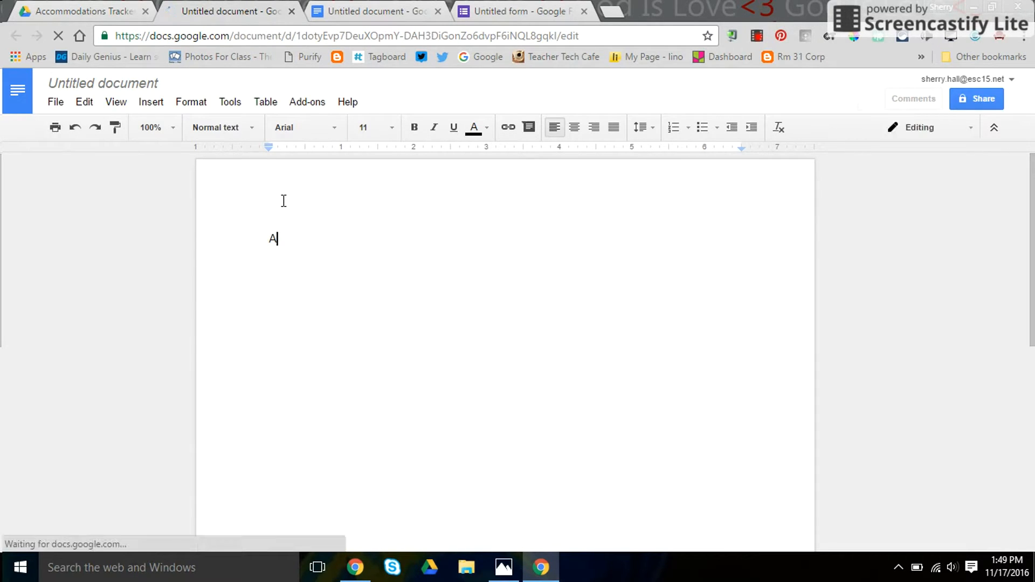
type("ccommodation")
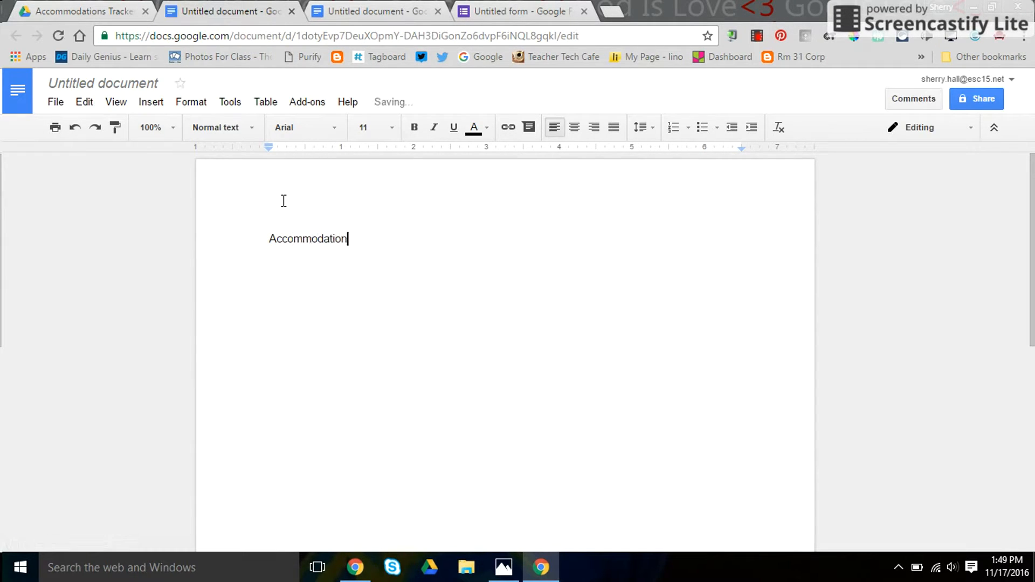
type("s - Willie Shakespeare")
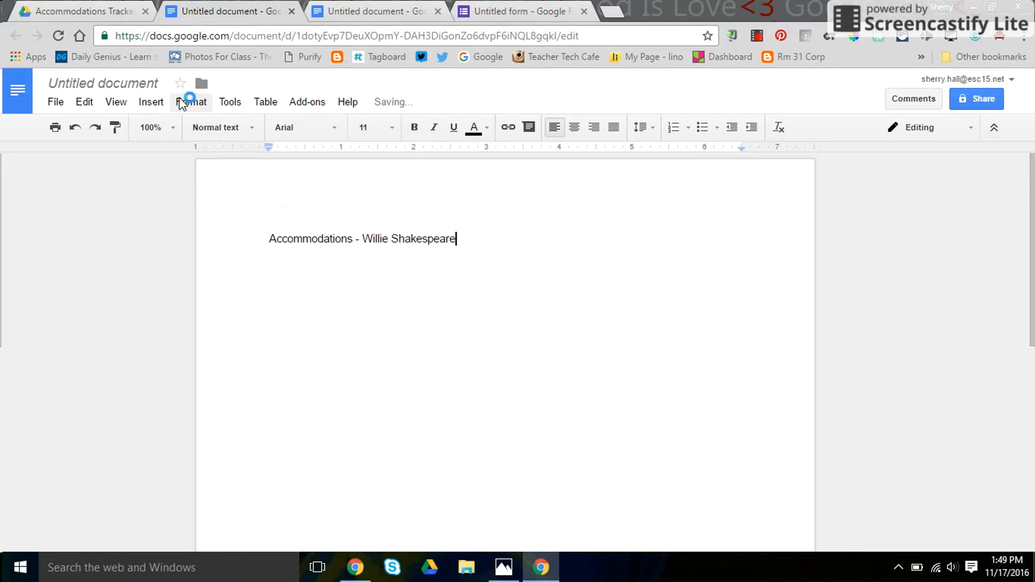
left_click(142, 84)
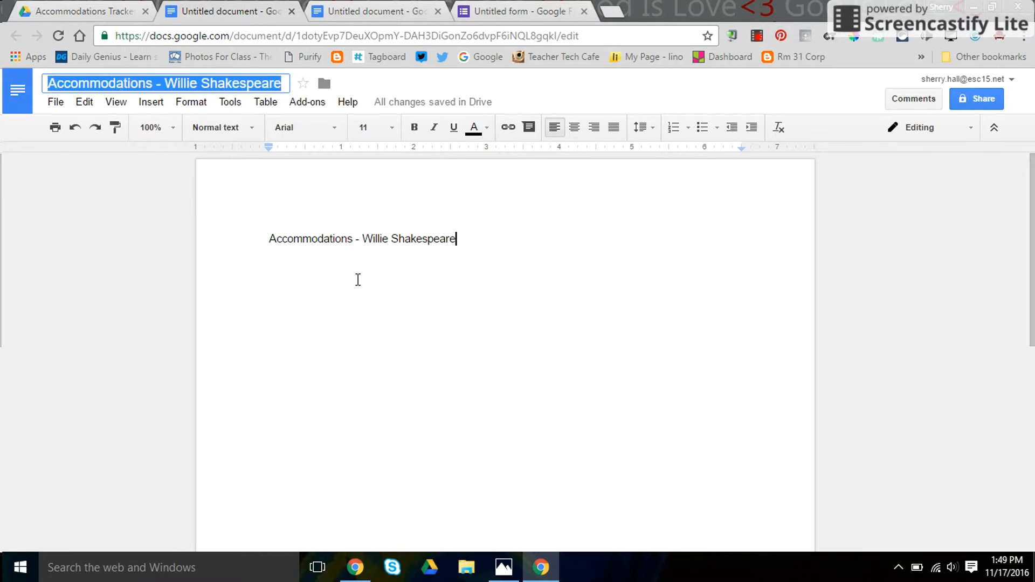
key("Return")
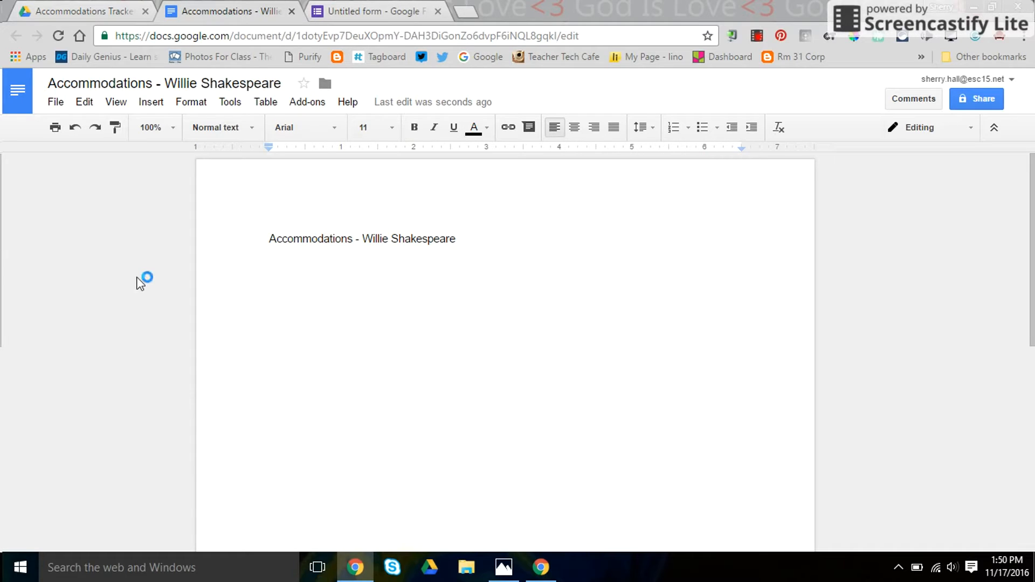
left_click(62, 11)
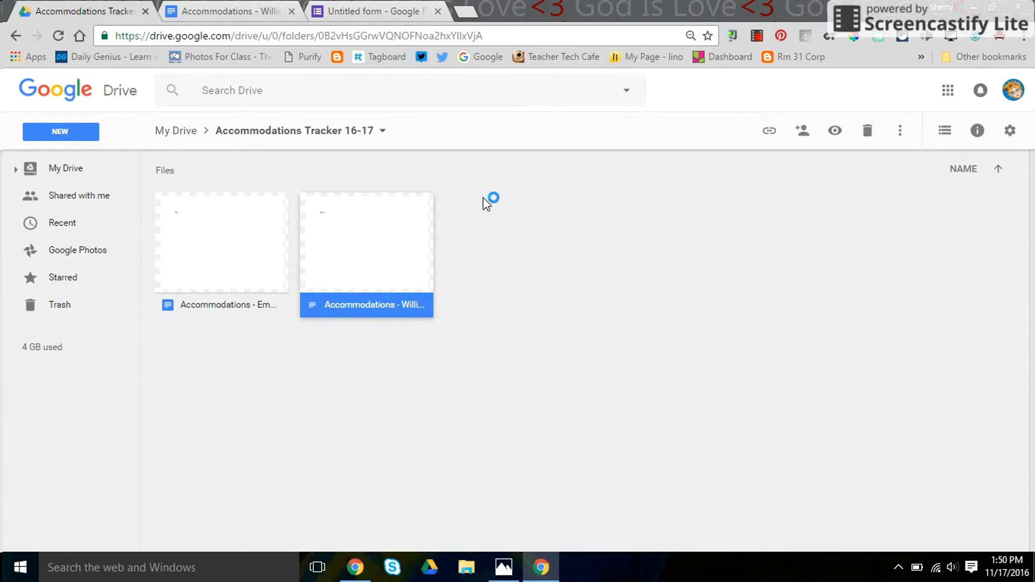
- Switch to the untitled Google Form and set its title to "Accommodations 16-17"
left_click(360, 12)
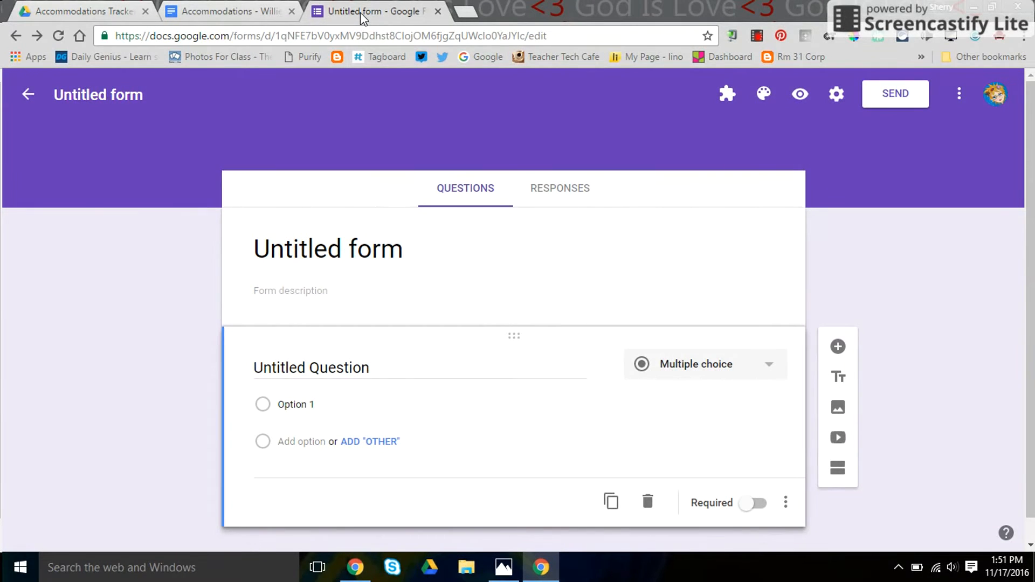
left_click(363, 251)
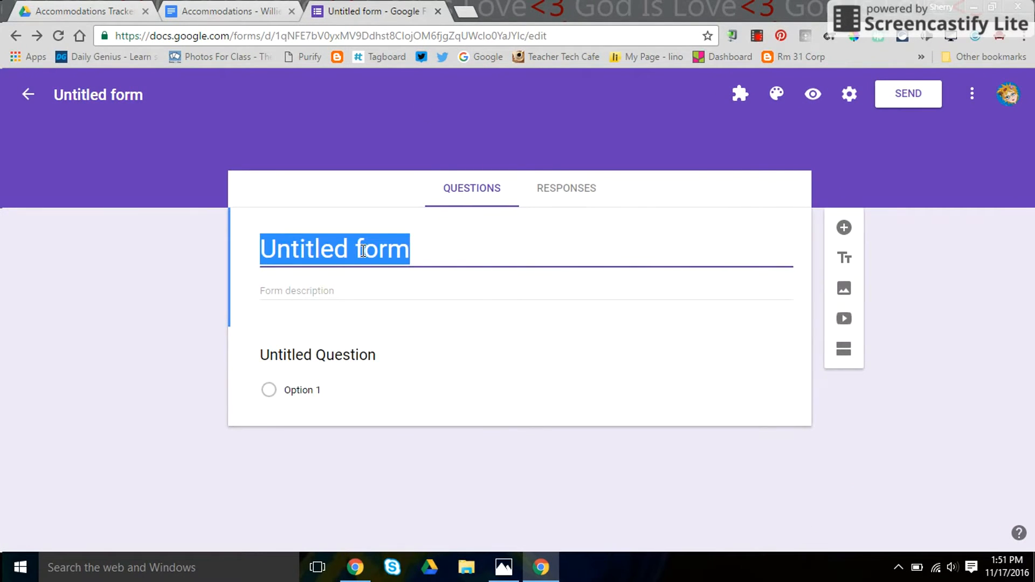
type("Accommoda")
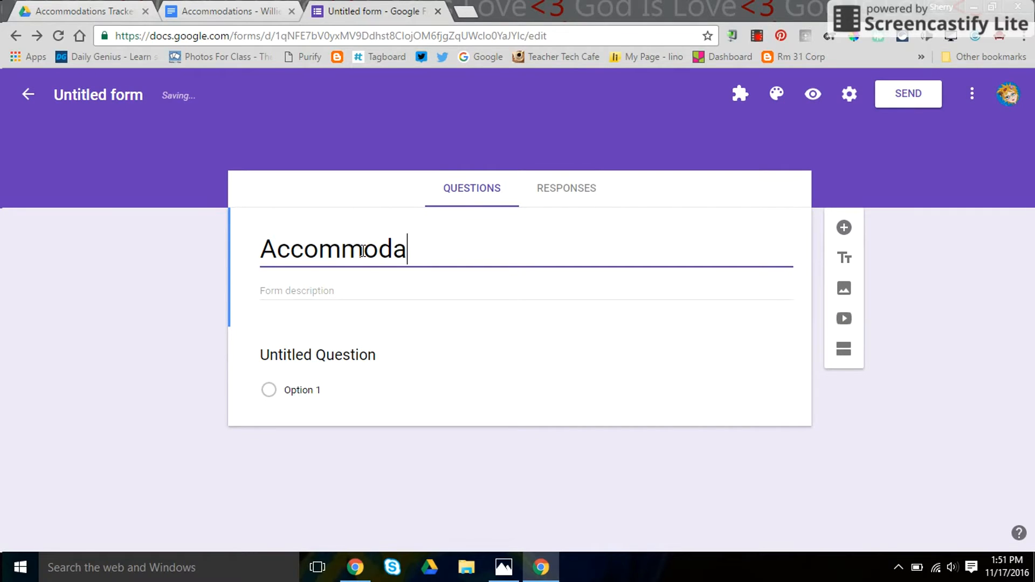
type("tion 1")
key("BackSpace")
key("BackSpace")
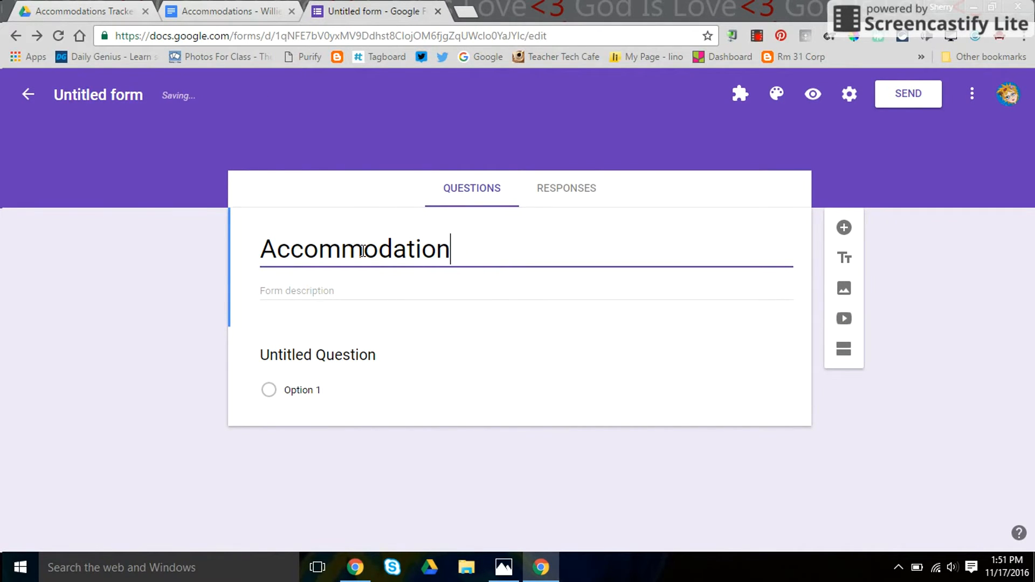
type("s 16-17")
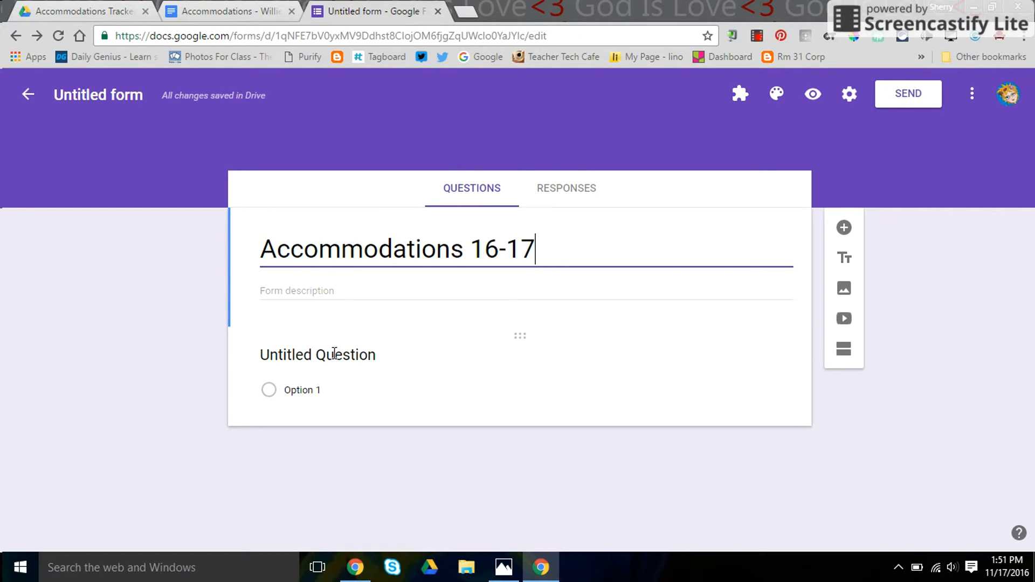
- Turn the untitled question into a required short-answer question named "Student Name"
left_click(334, 353)
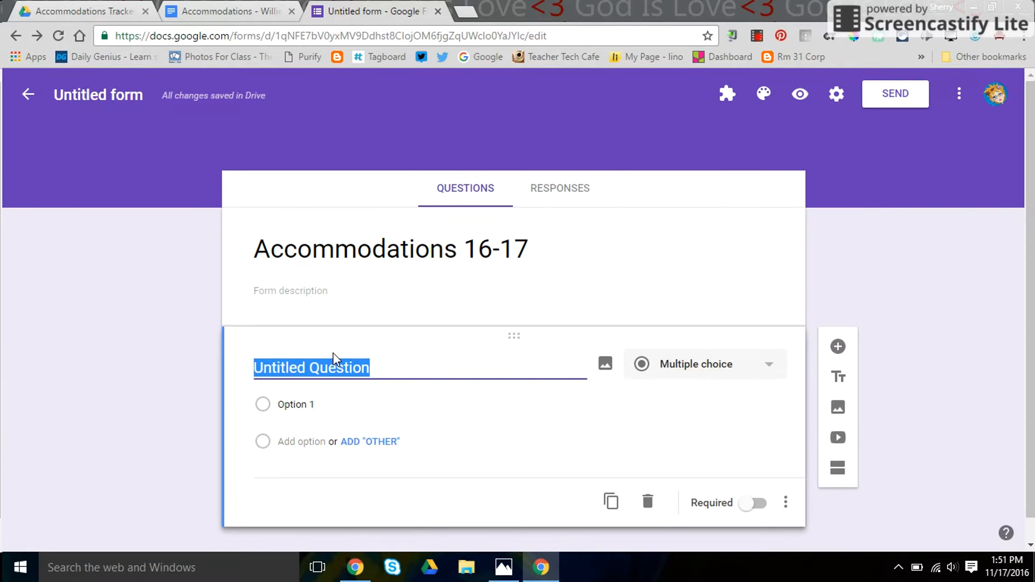
type("Stude")
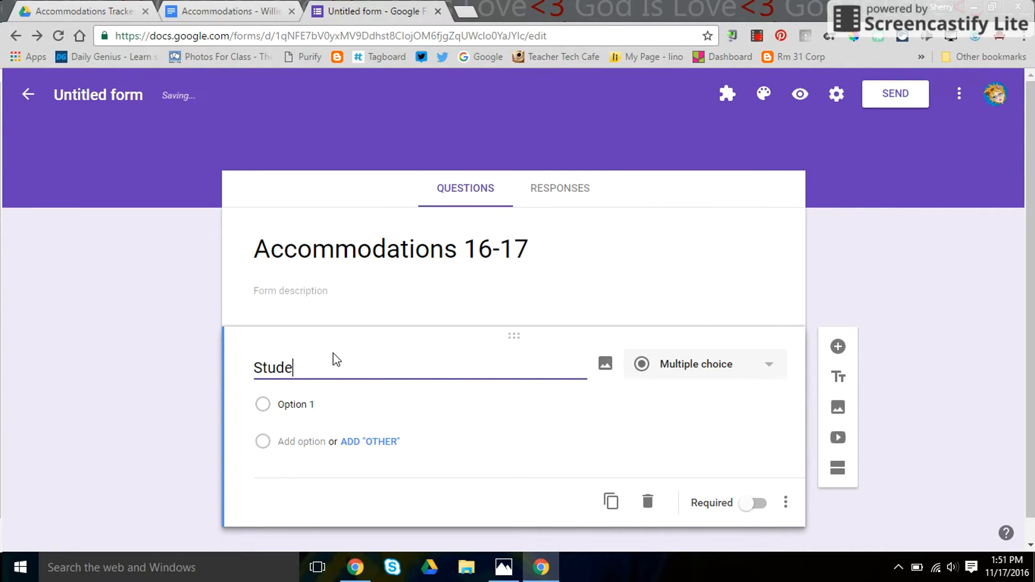
type("nt Name")
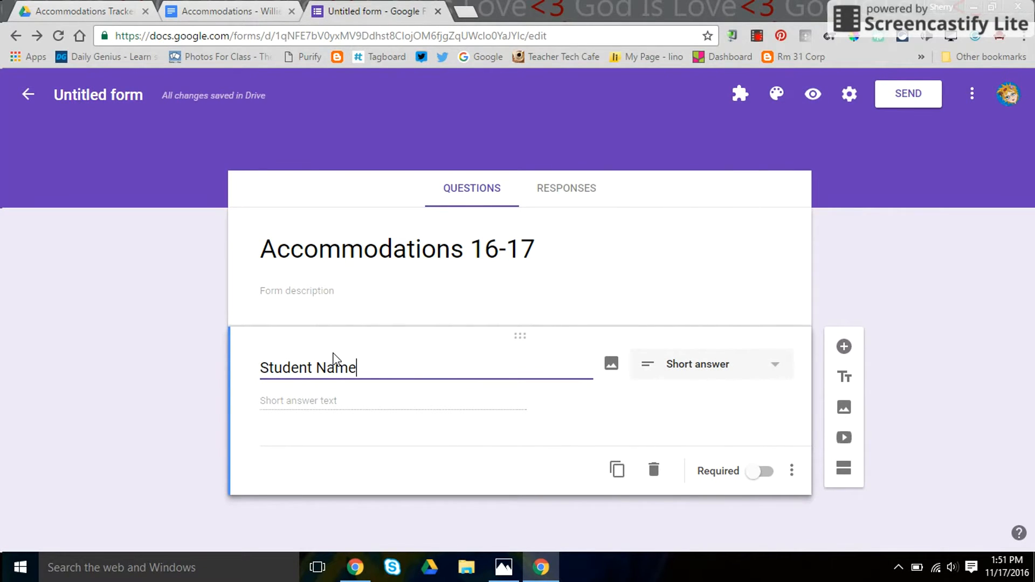
left_click(765, 473)
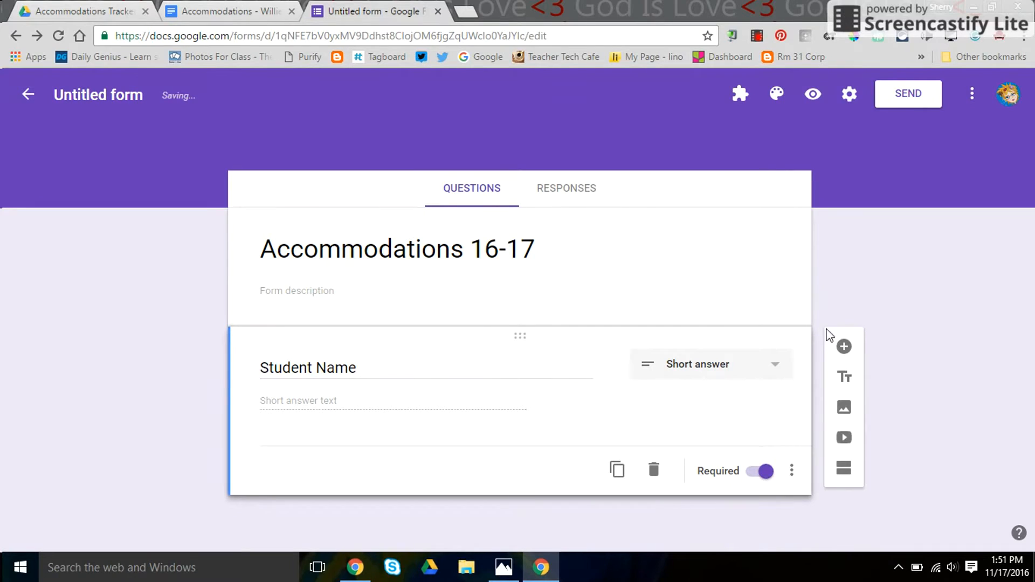
- Add a checkboxes question named "Accommodations" below the Student Name question
left_click(844, 350)
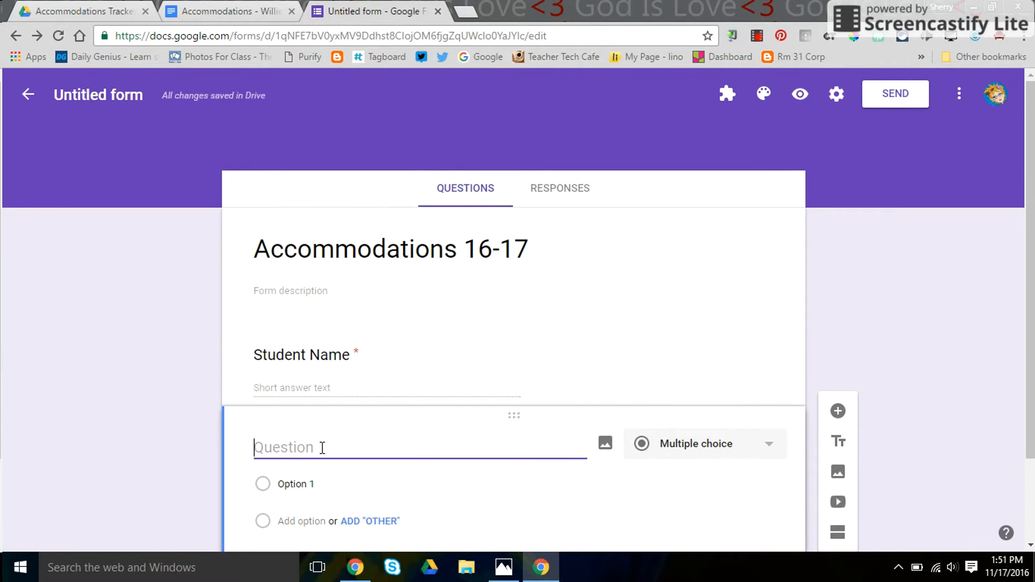
type("Accommodations")
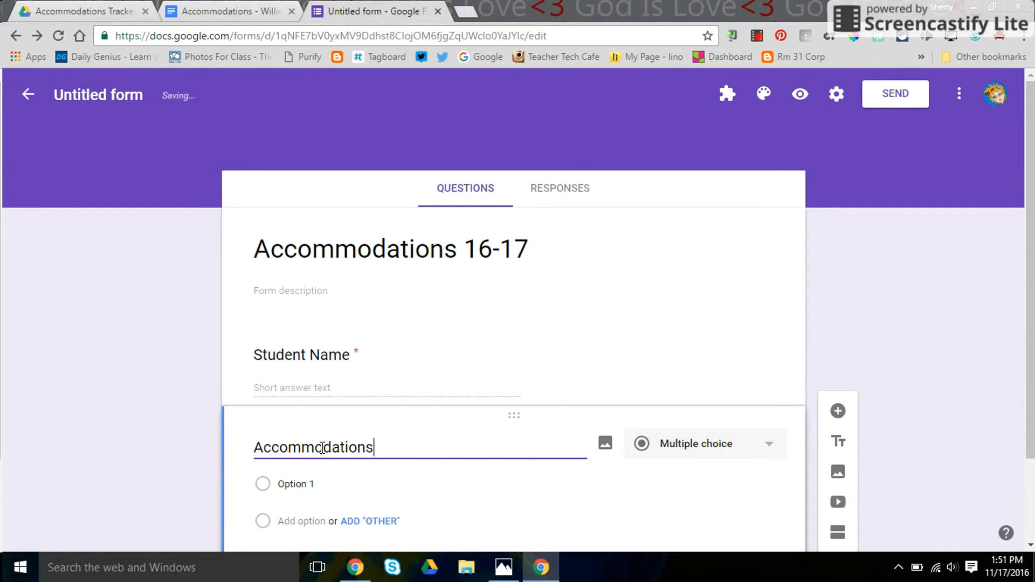
left_click(766, 452)
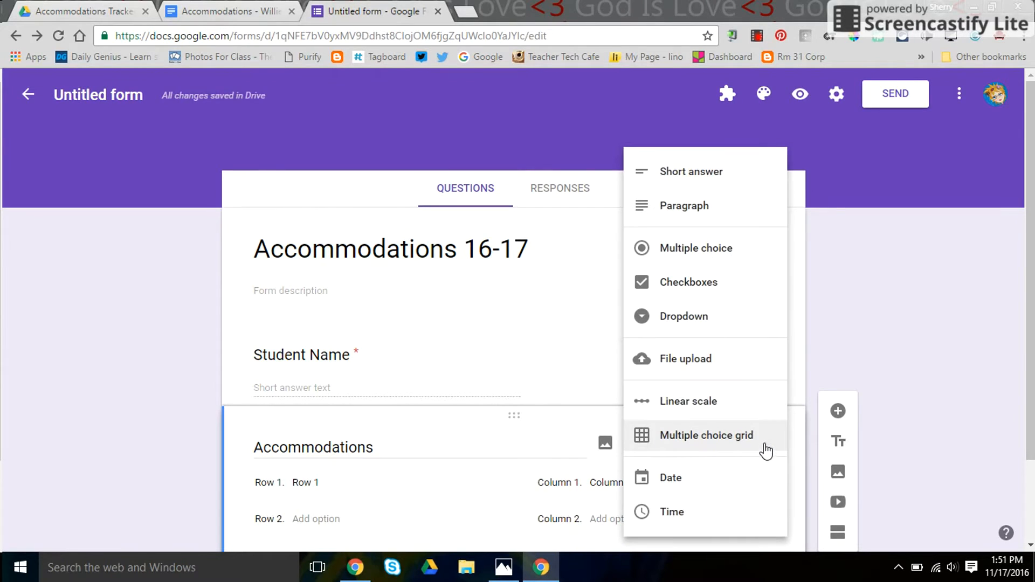
left_click(710, 295)
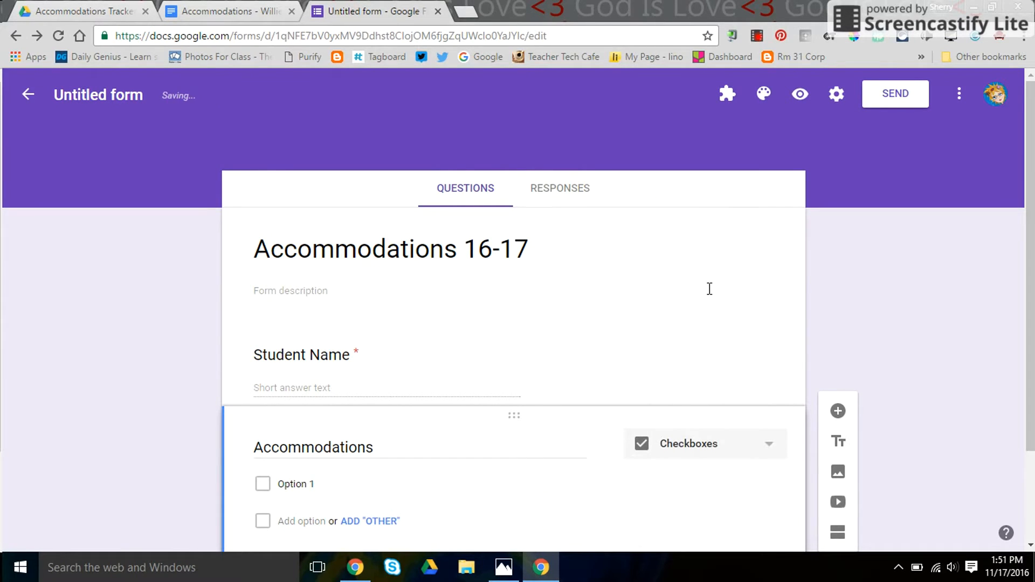
- Enter "Peer Tutor" and "Colored Overlay" as the first two options of the Accommodations question
left_click_drag(1030, 280, 1024, 370)
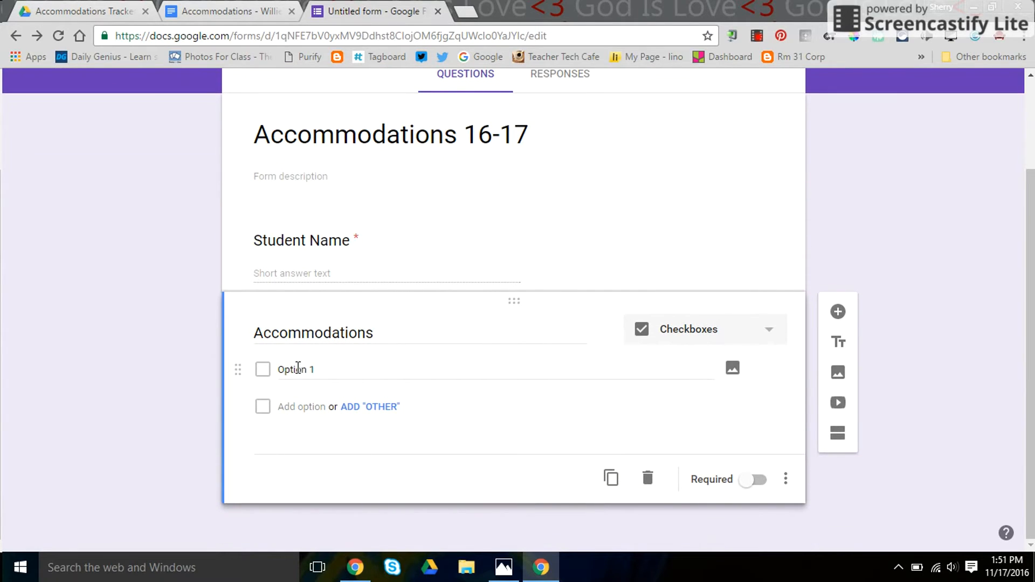
left_click(298, 369)
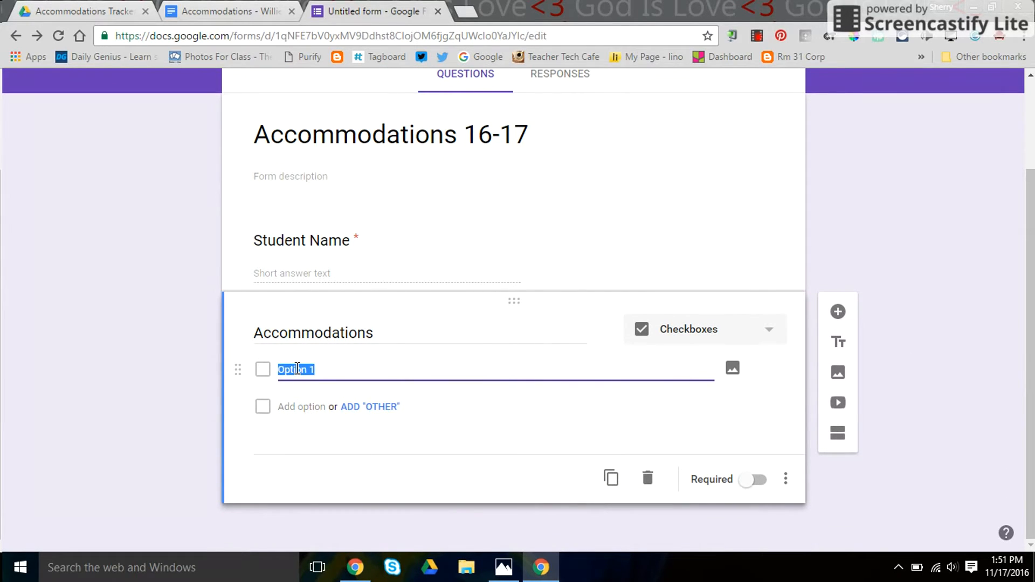
type("Peer Tutor")
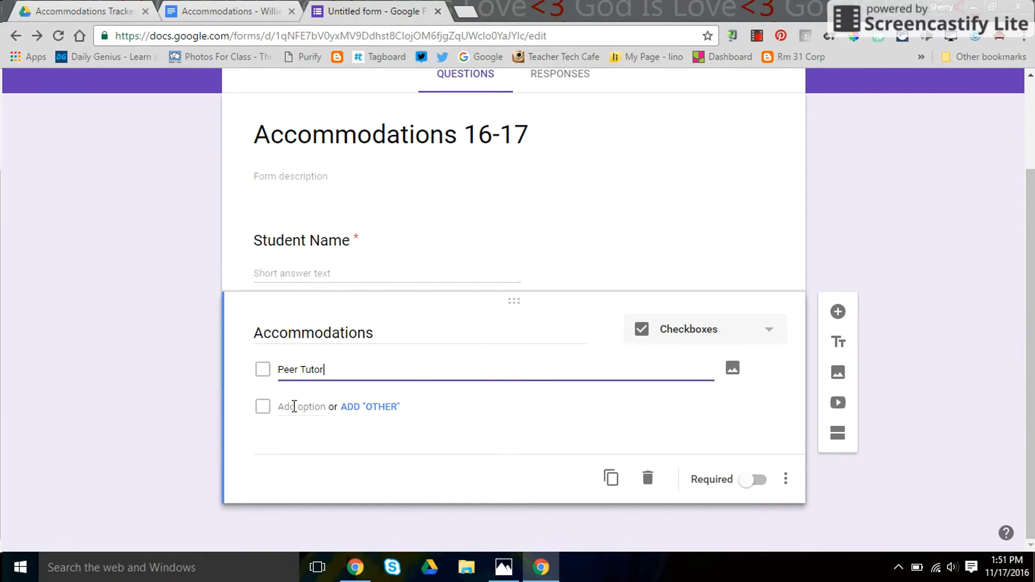
left_click(298, 407)
type("colored ")
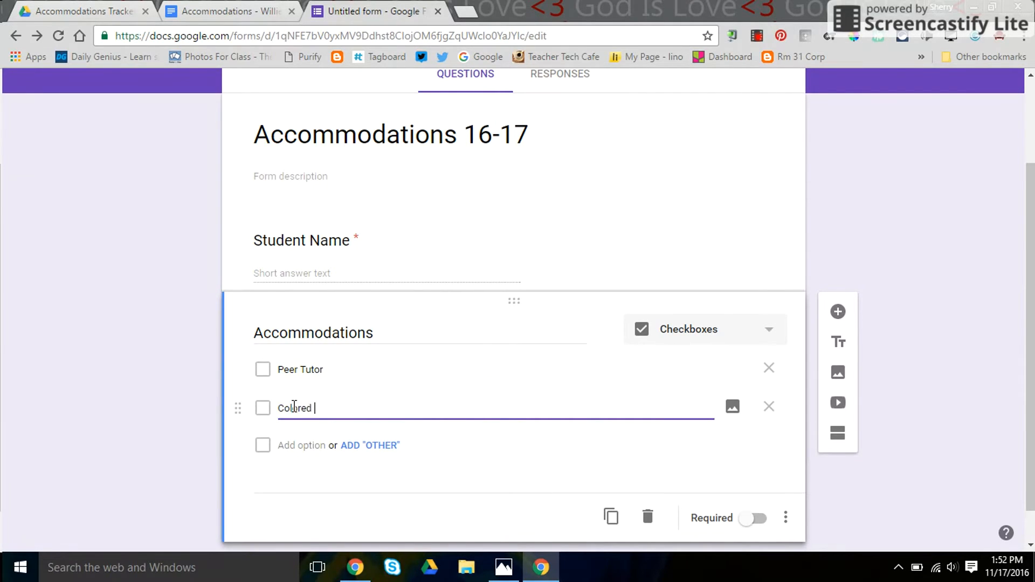
type("Overlay")
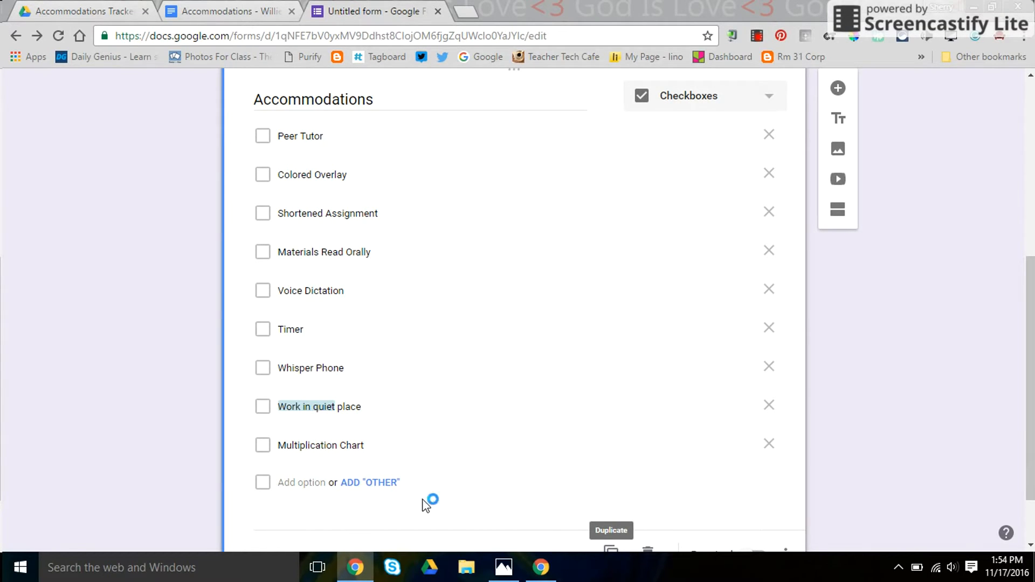
- Add an "Other" option to the Accommodations question and make the question required
left_click(382, 483)
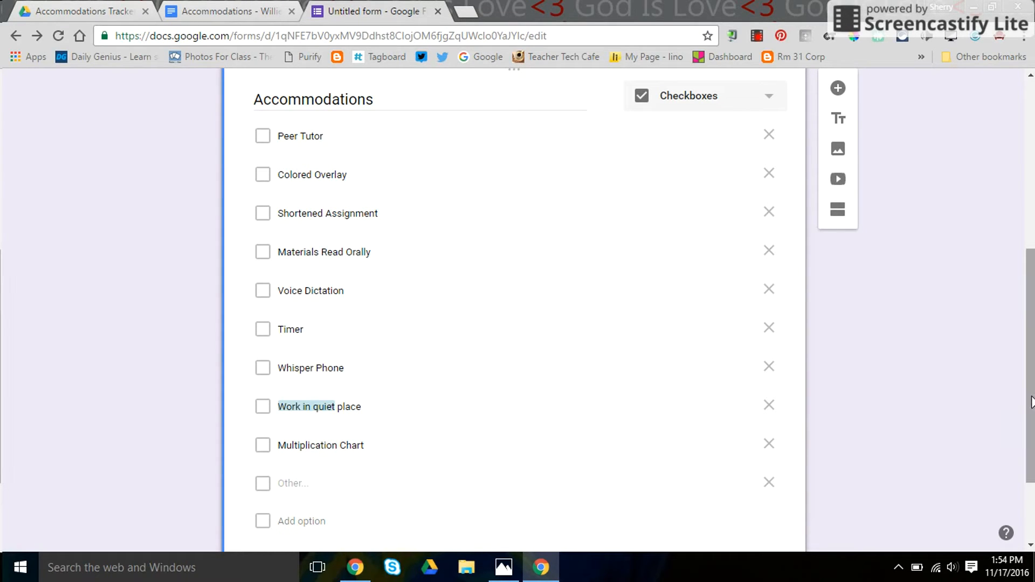
left_click(1029, 485)
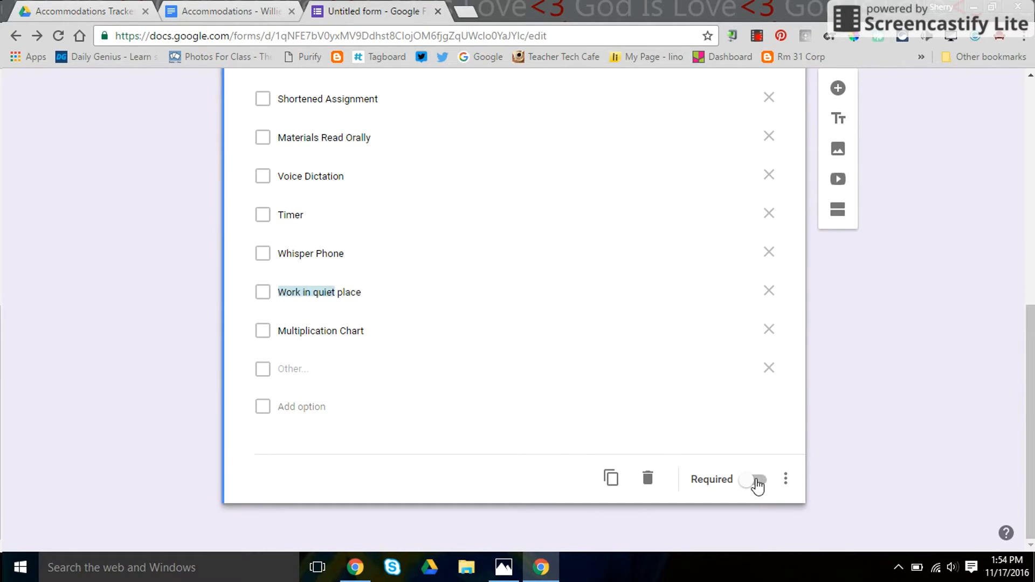
left_click(757, 480)
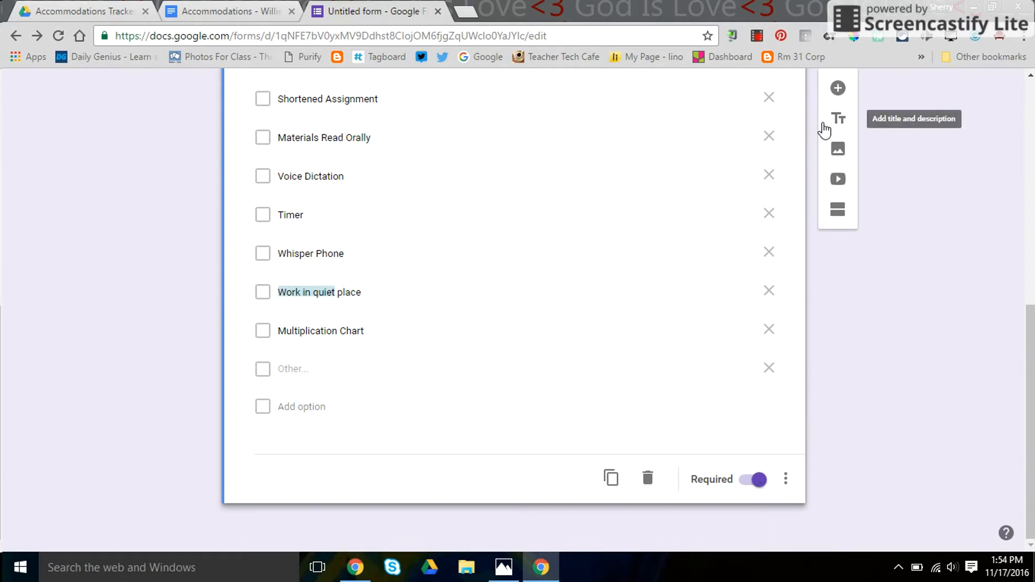
- Add a required multiple-choice question named "Successful" with the options "Yes" and "No"
left_click(835, 90)
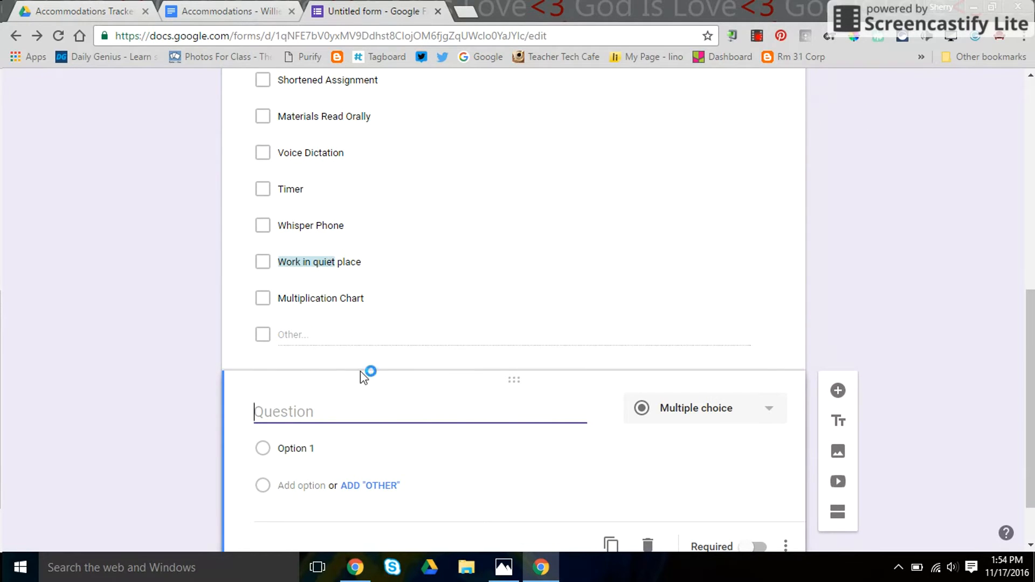
type("Succe")
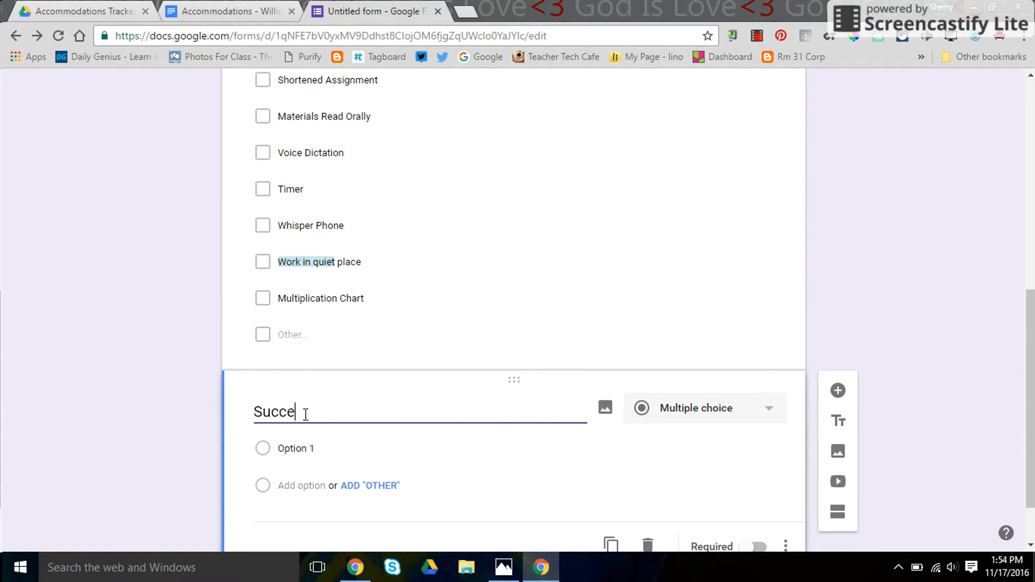
type("ssful")
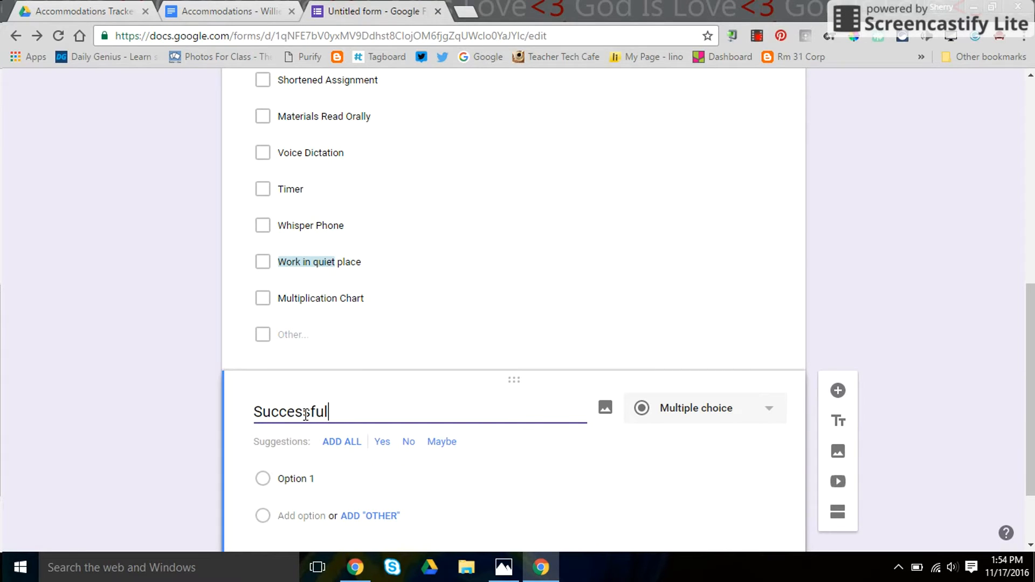
left_click(304, 480)
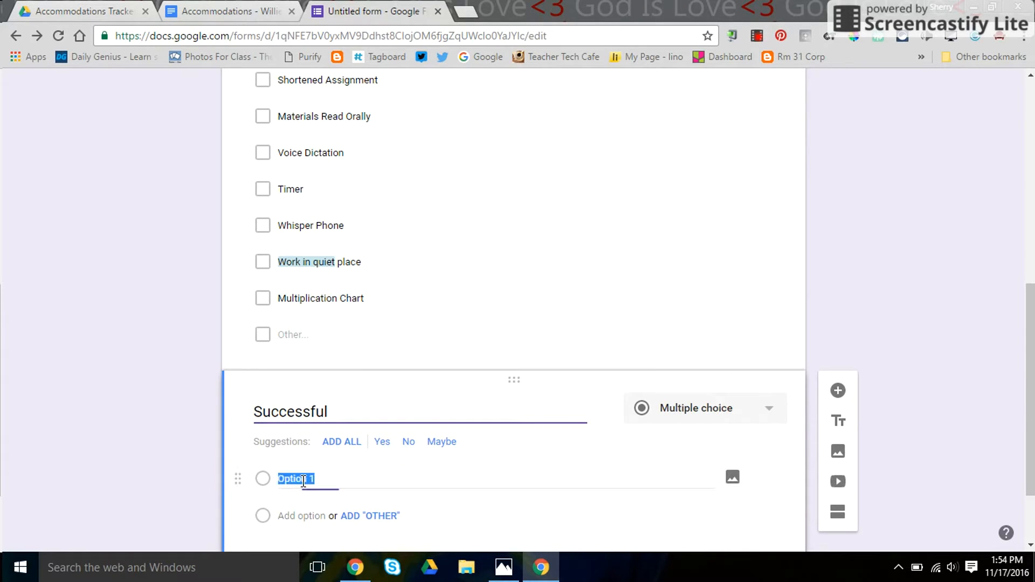
type("Yes")
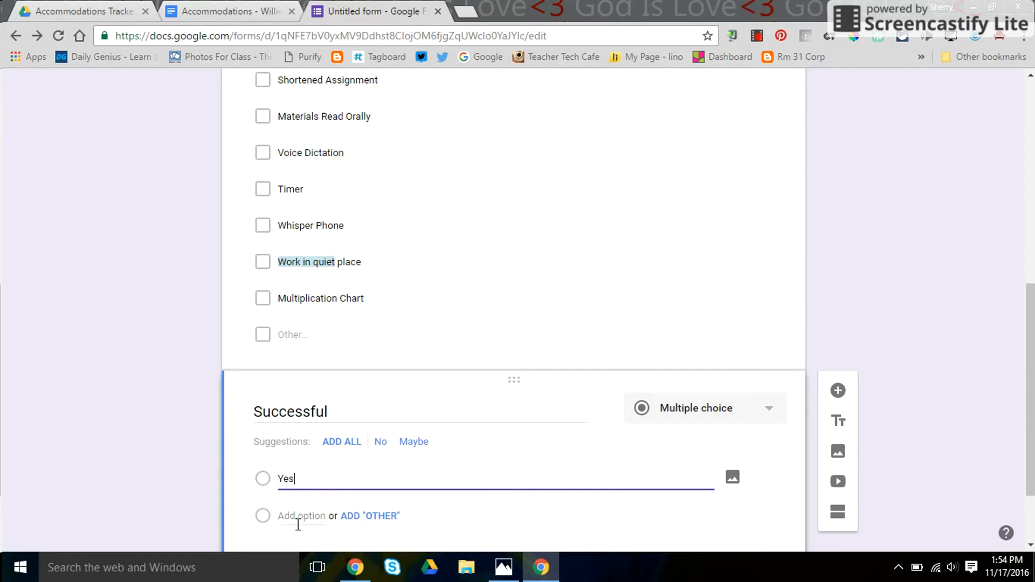
left_click(298, 517)
type("No")
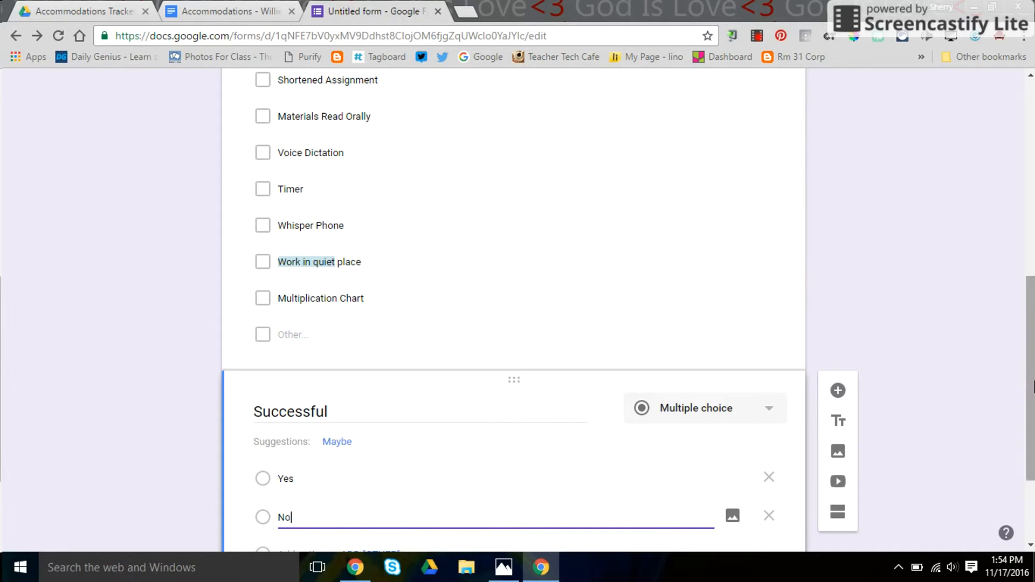
left_click_drag(1029, 398, 1027, 478)
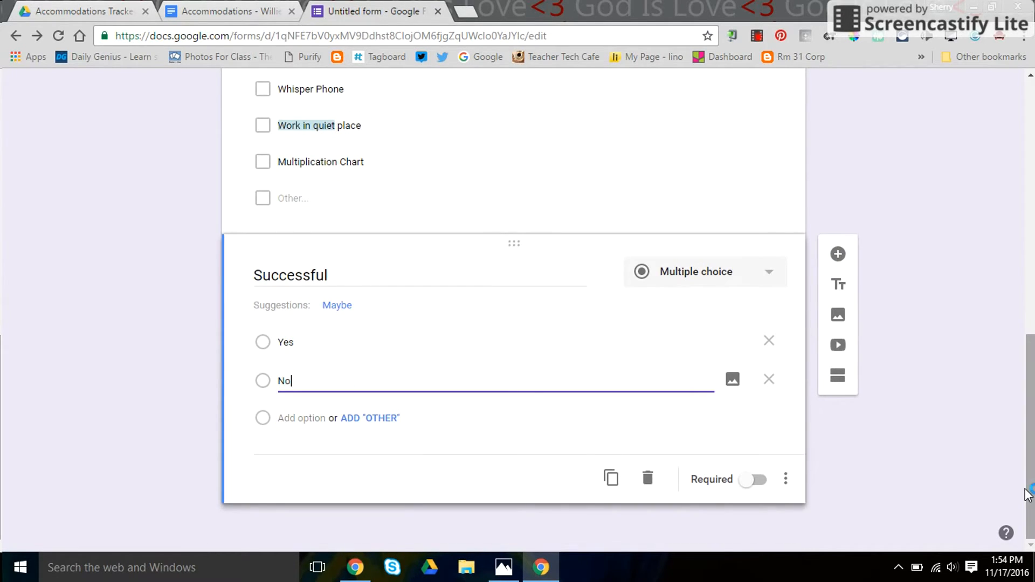
left_click(757, 481)
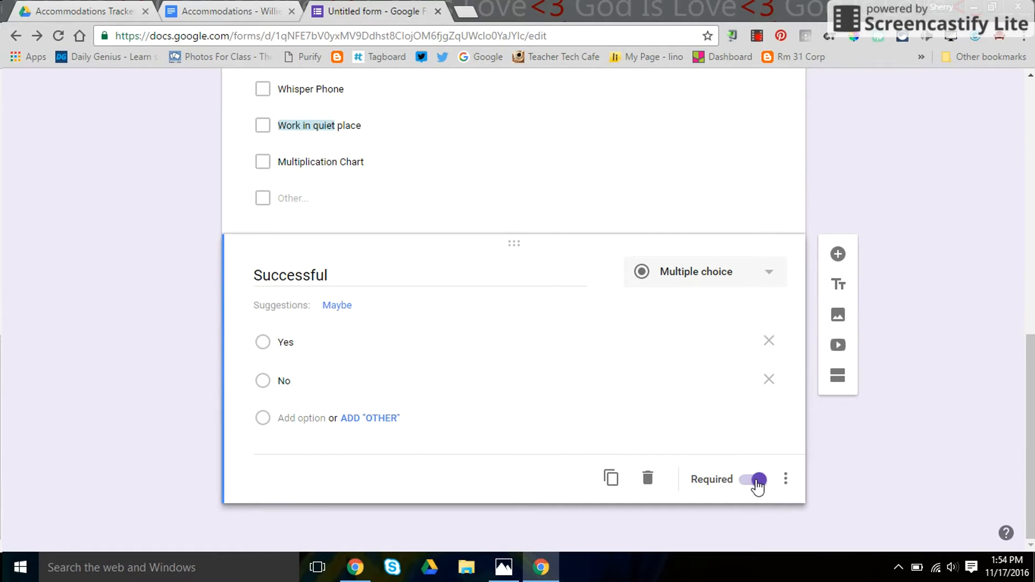
- Add a paragraph question named "Notes" after the Successful question
left_click(838, 254)
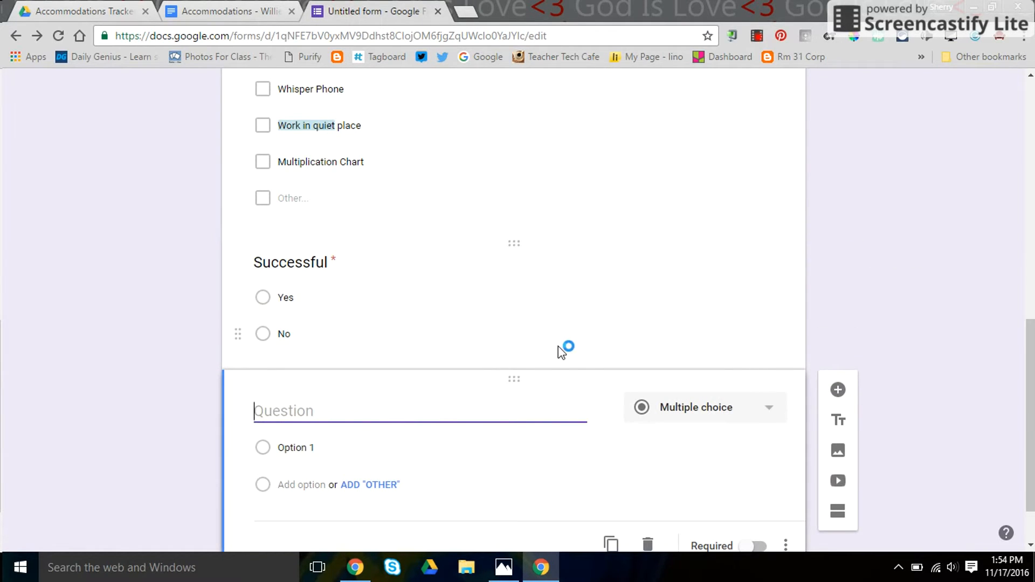
type("Notes")
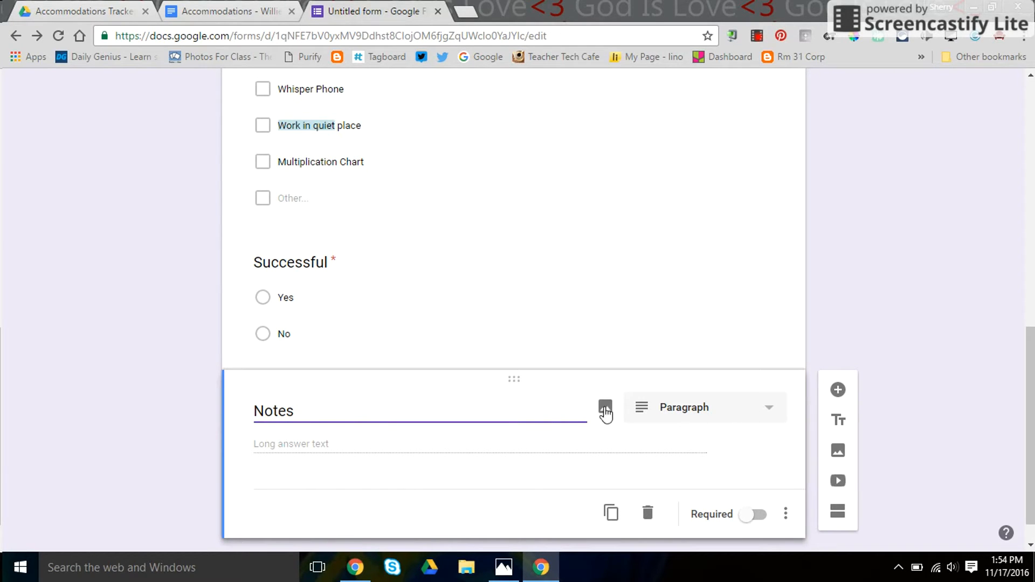
left_click(764, 413)
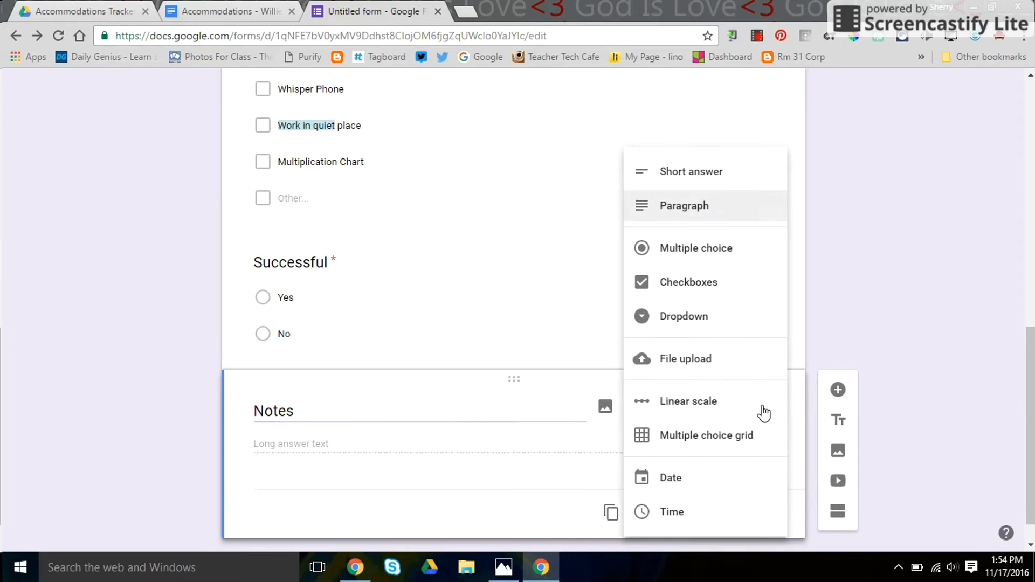
left_click(711, 209)
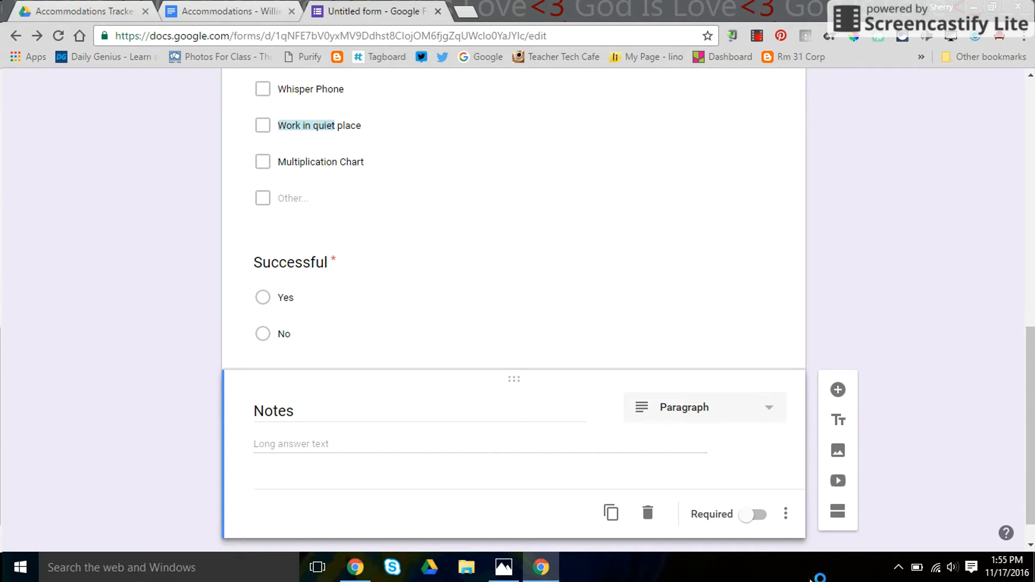
left_click(639, 564)
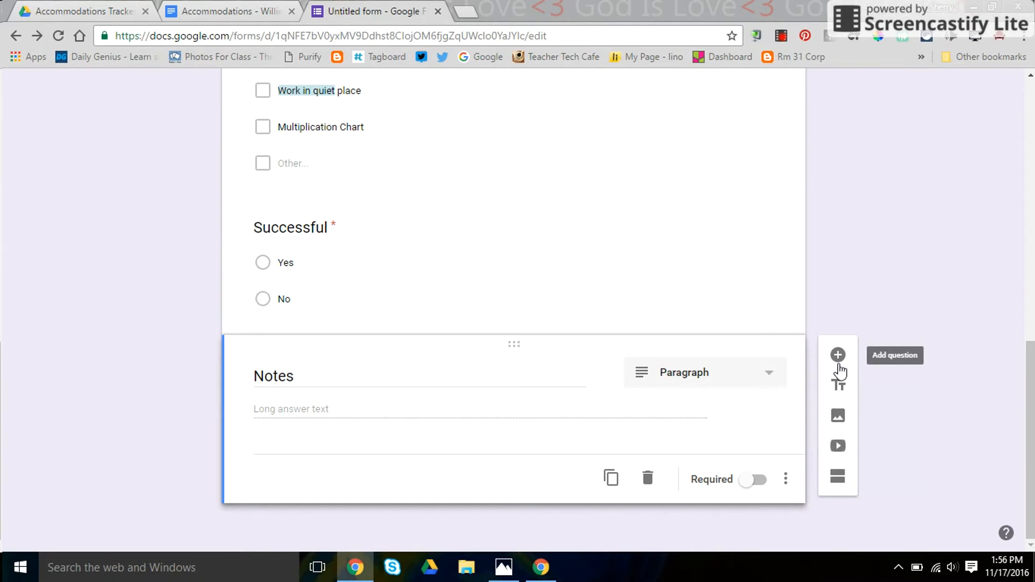
- Add a question named "Teacher" after Notes and set its type to multiple choice
left_click(838, 359)
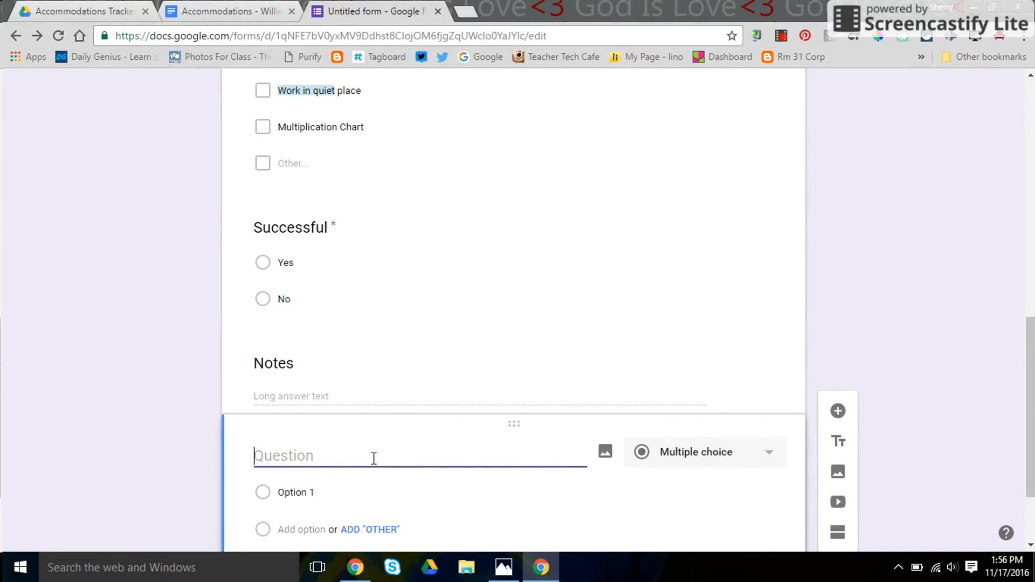
type("Teacher")
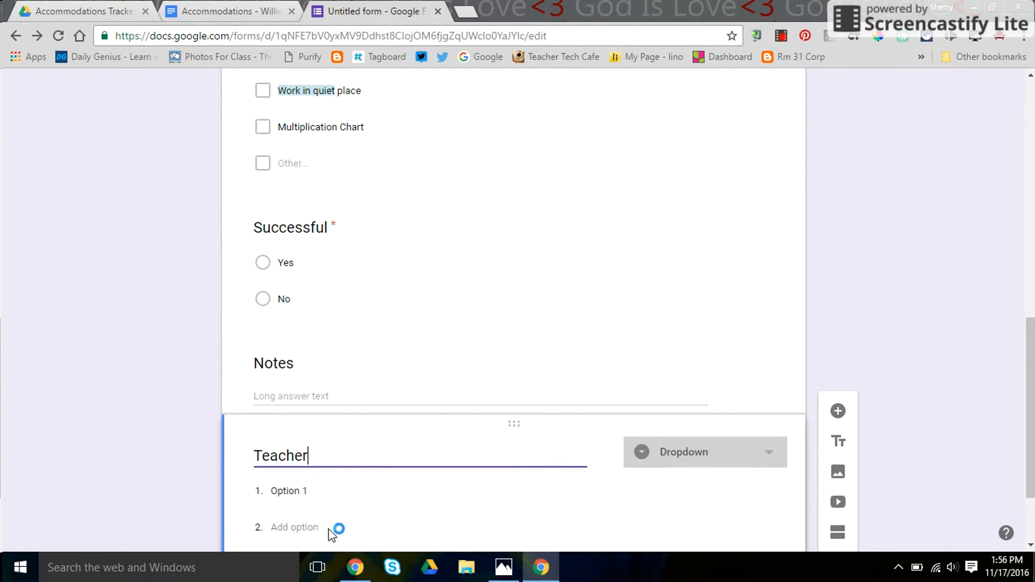
left_click(298, 491)
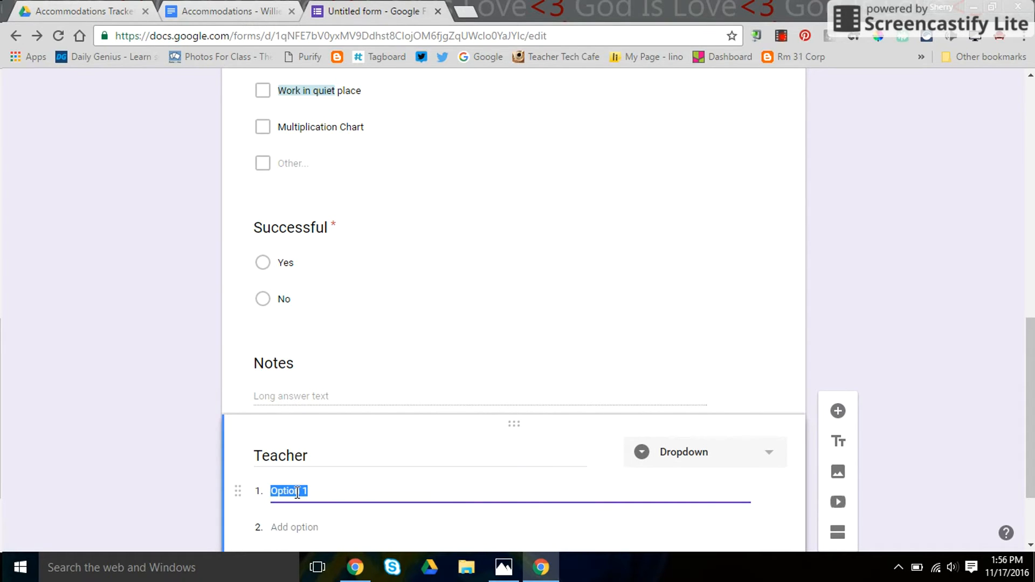
left_click(769, 455)
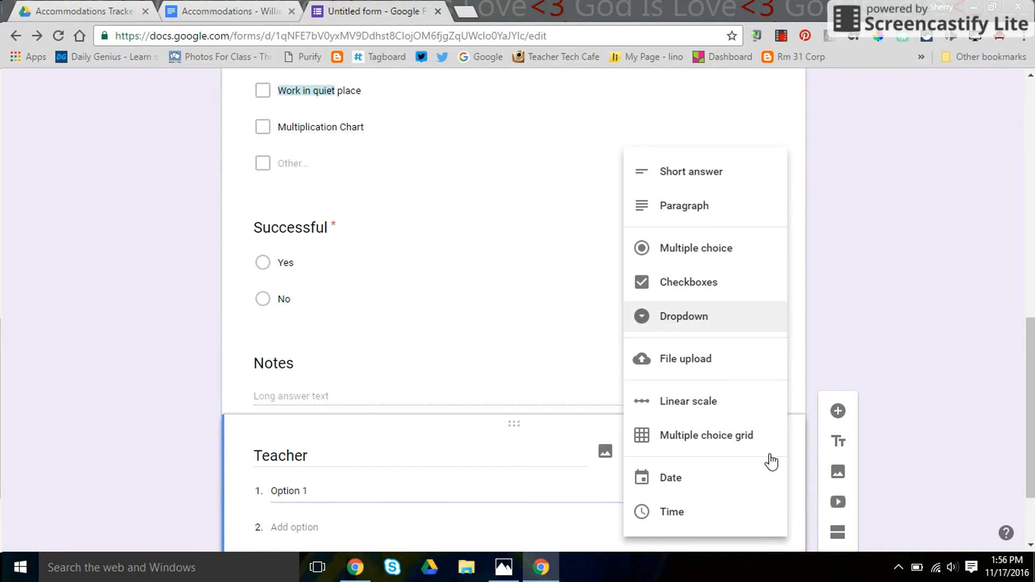
left_click(700, 251)
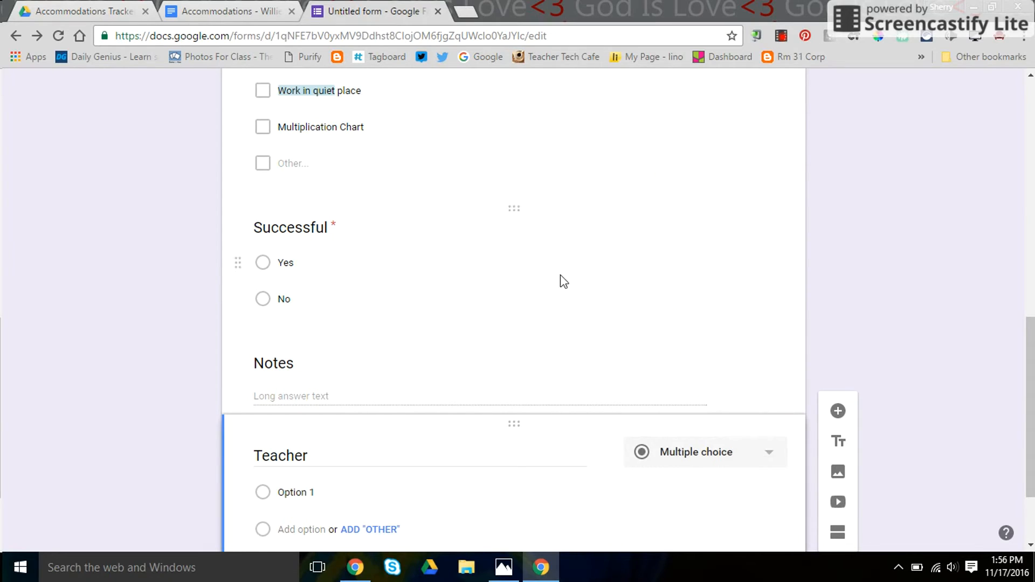
- Enter the two teachers' names as options of the Teacher question and make it required
left_click(288, 495)
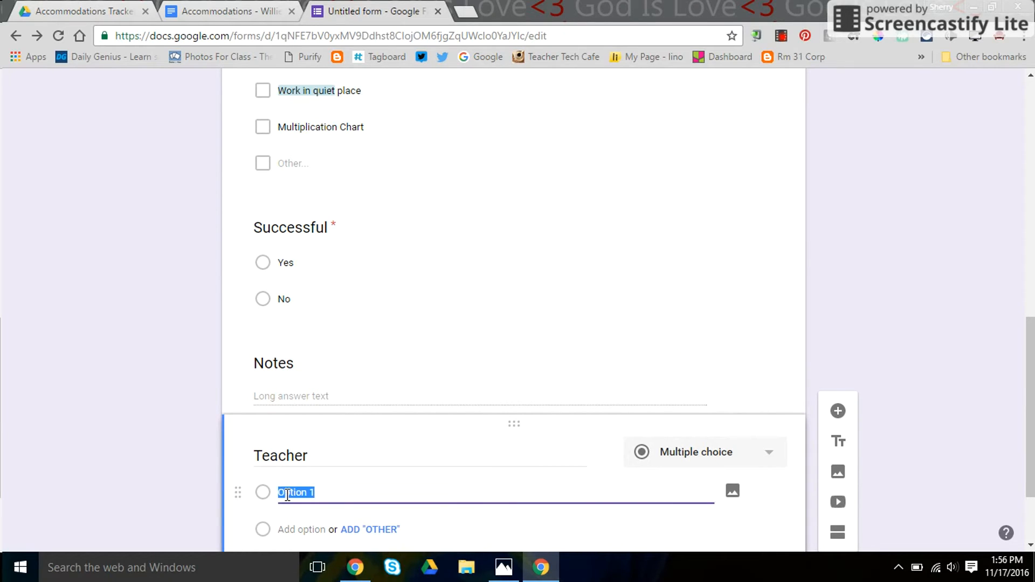
type("Mrs. Hall")
left_click(291, 530)
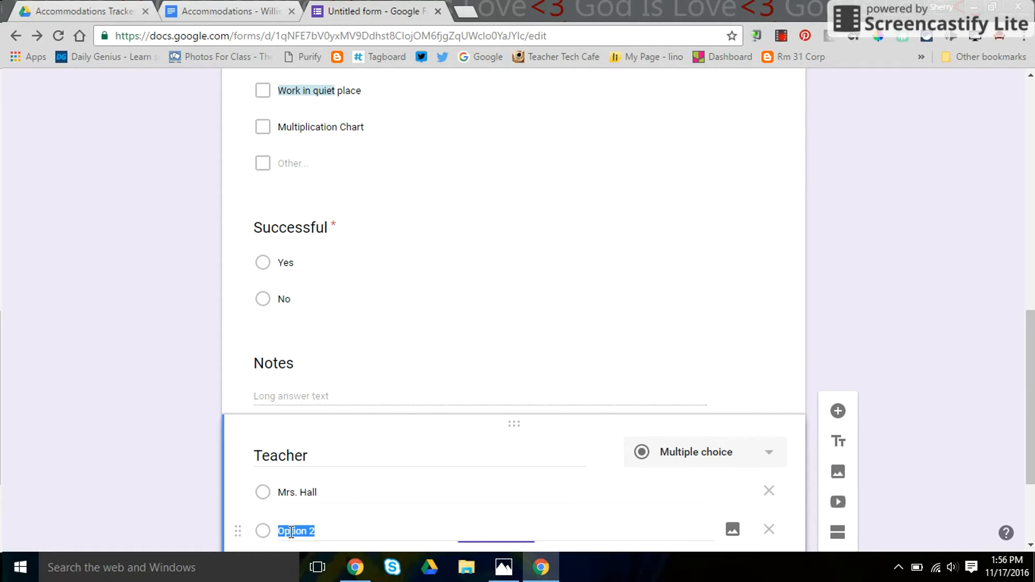
type("Mrs. Smith")
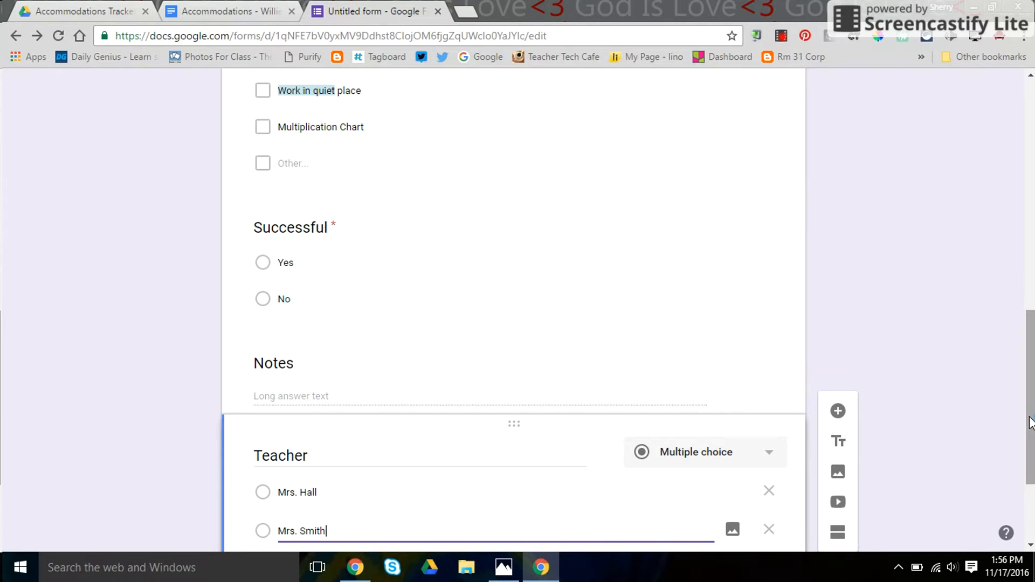
left_click_drag(1030, 423, 1030, 477)
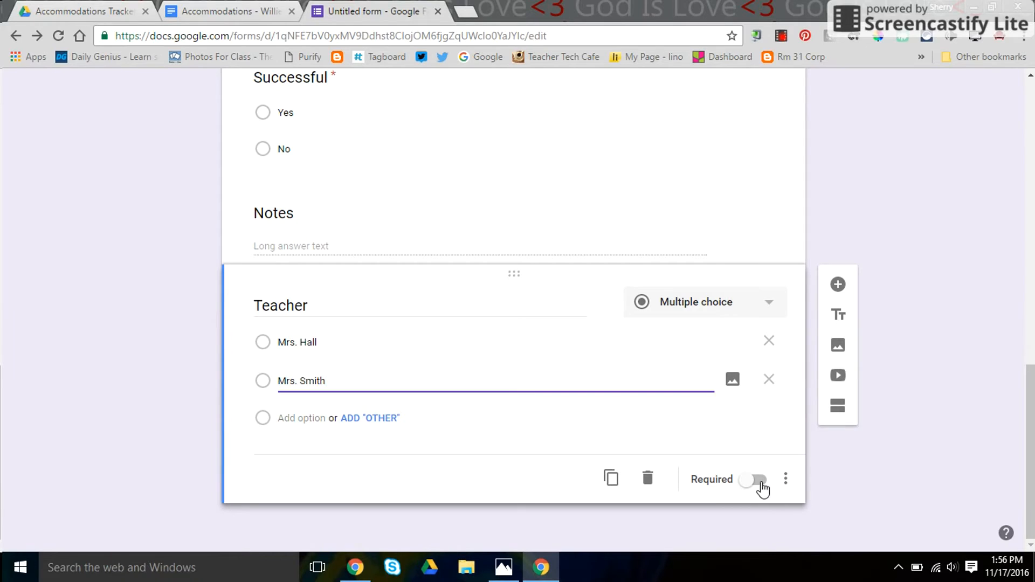
left_click(760, 482)
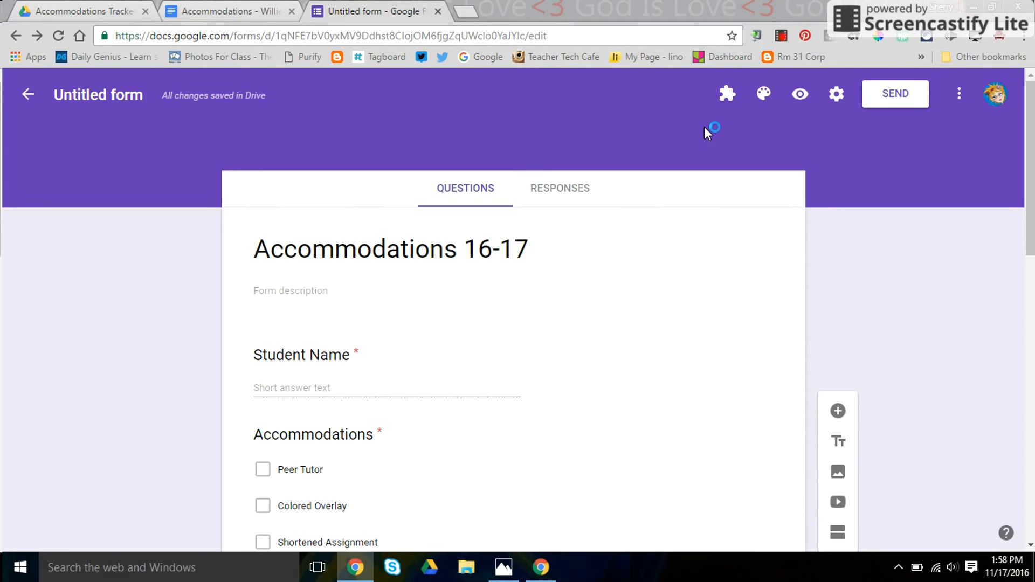
- Open the docAppender add-on's sidebar and pick the Drive folder Accommodations Tracker 16-17 as the target Doc folder
left_click(726, 97)
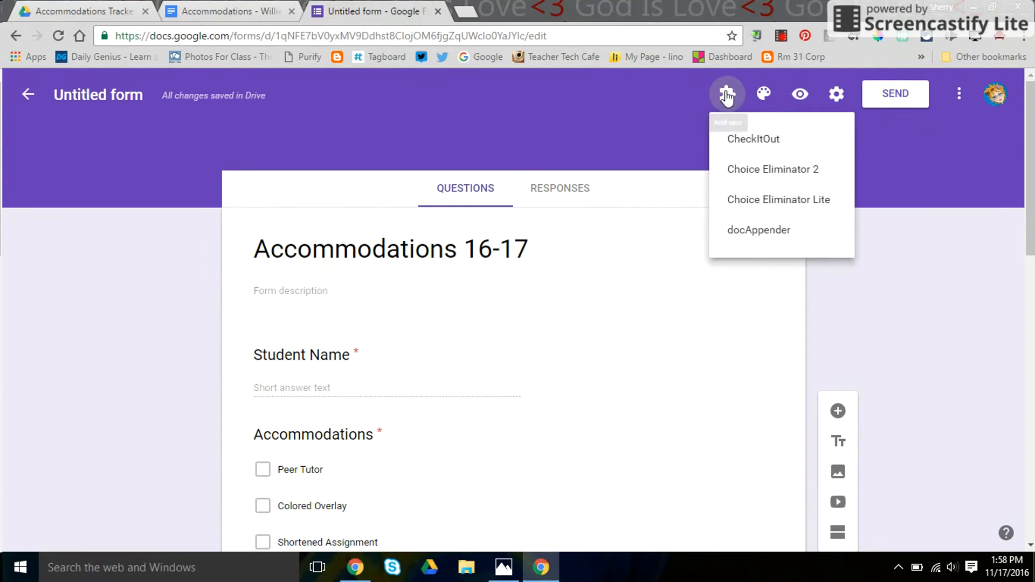
left_click(753, 231)
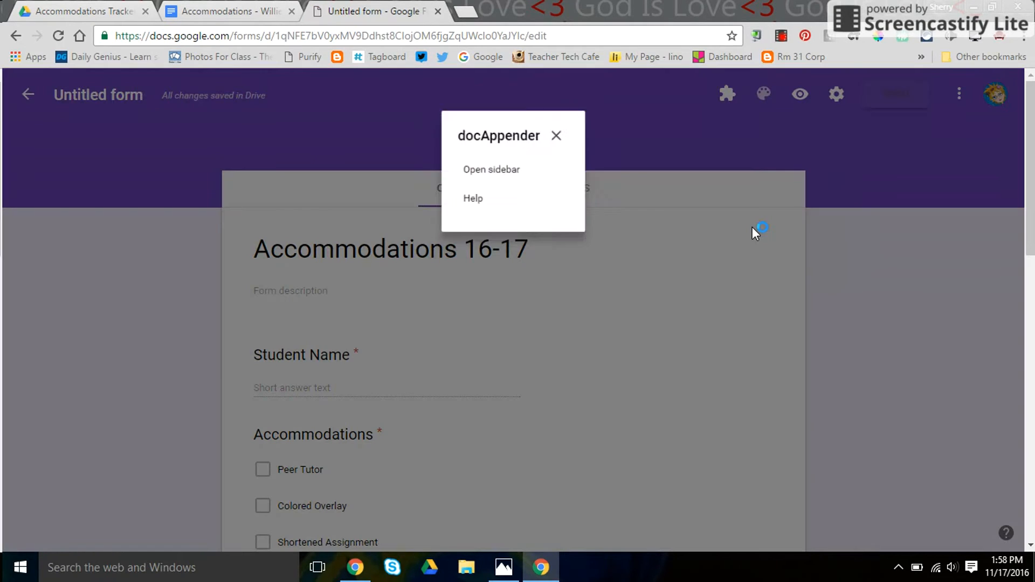
left_click(506, 169)
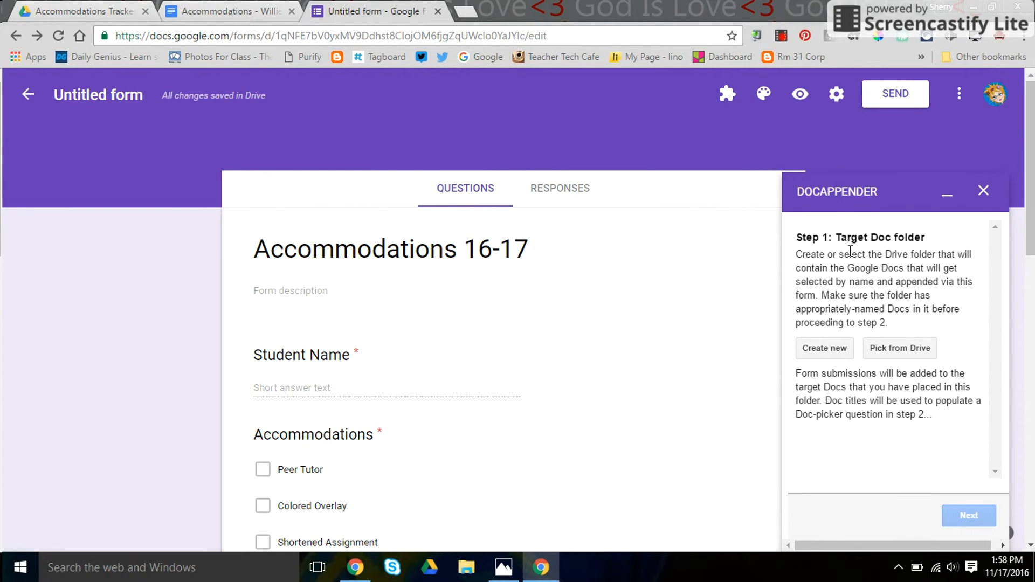
left_click(910, 353)
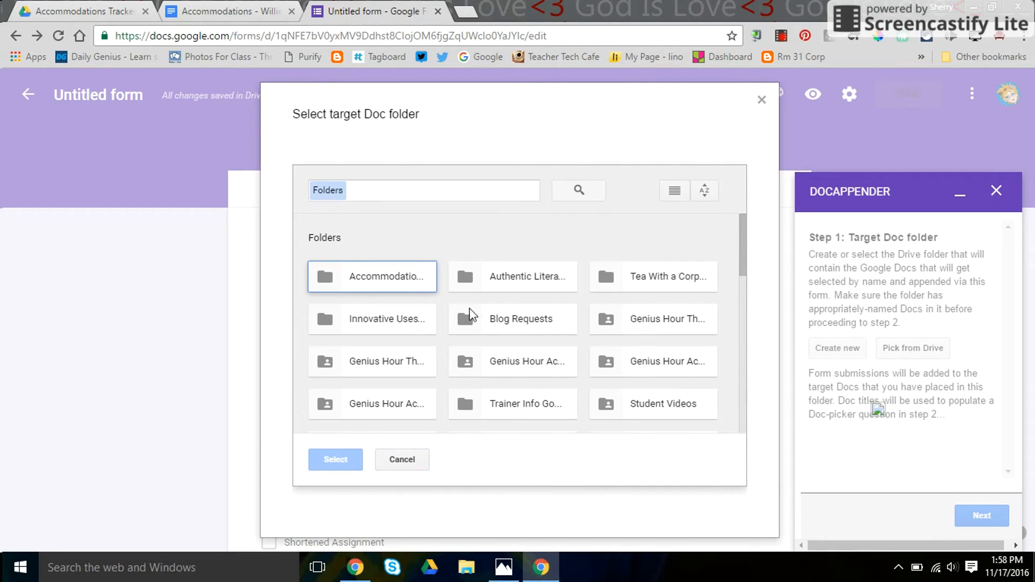
left_click(367, 278)
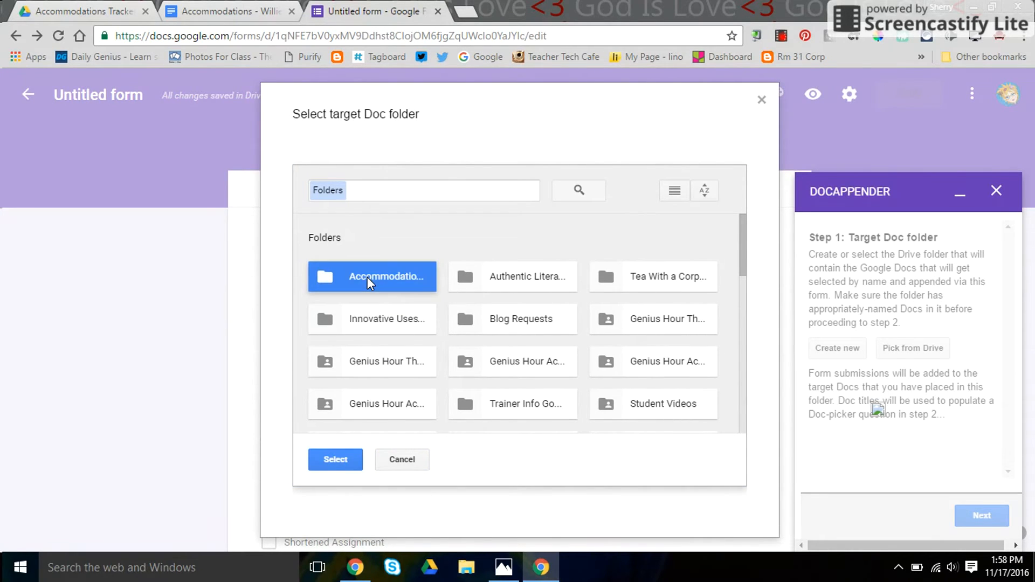
left_click(331, 460)
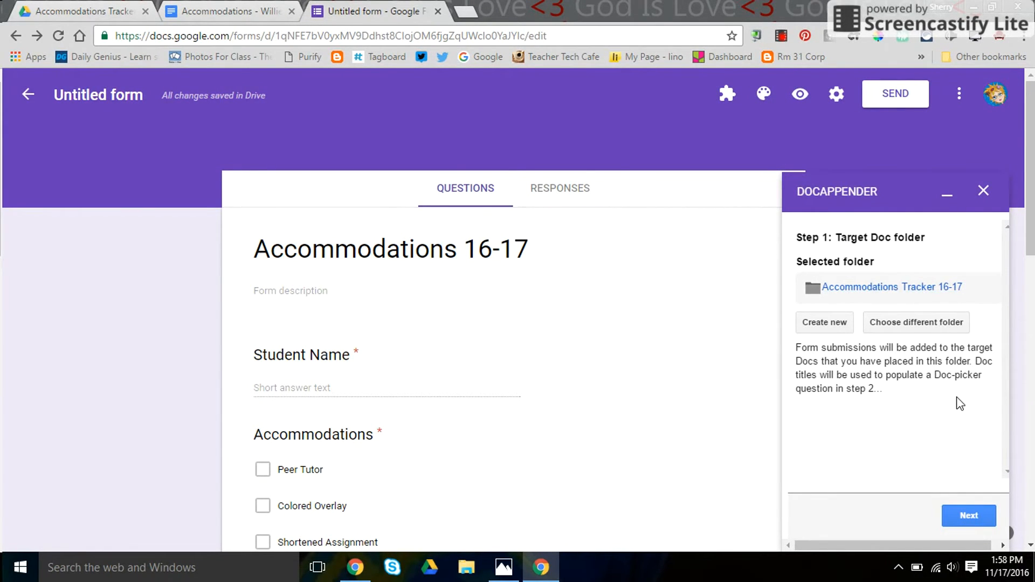
left_click(965, 515)
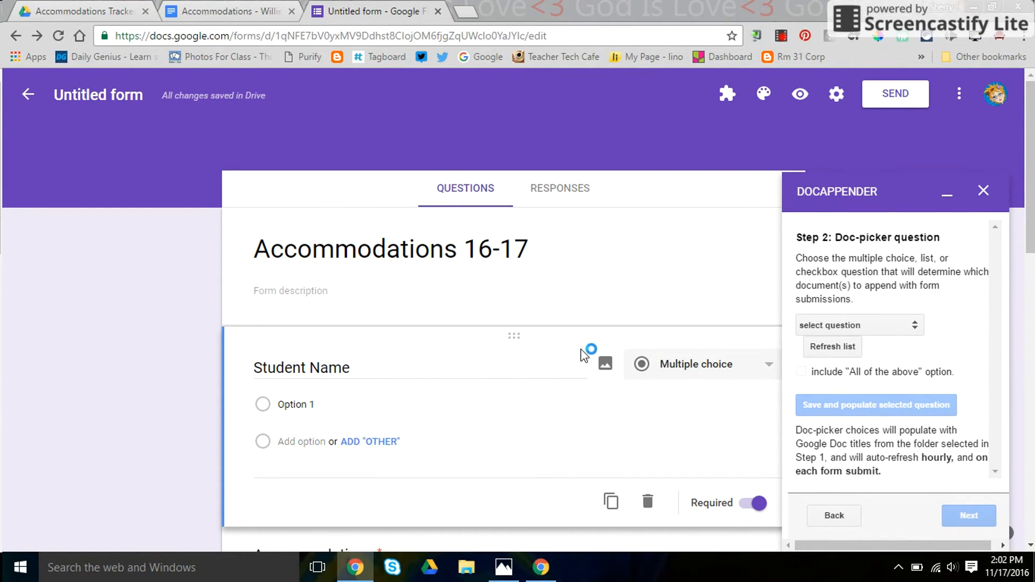
- Change the Student Name question to multiple choice and populate it as docAppender's Doc-picker question
left_click(768, 369)
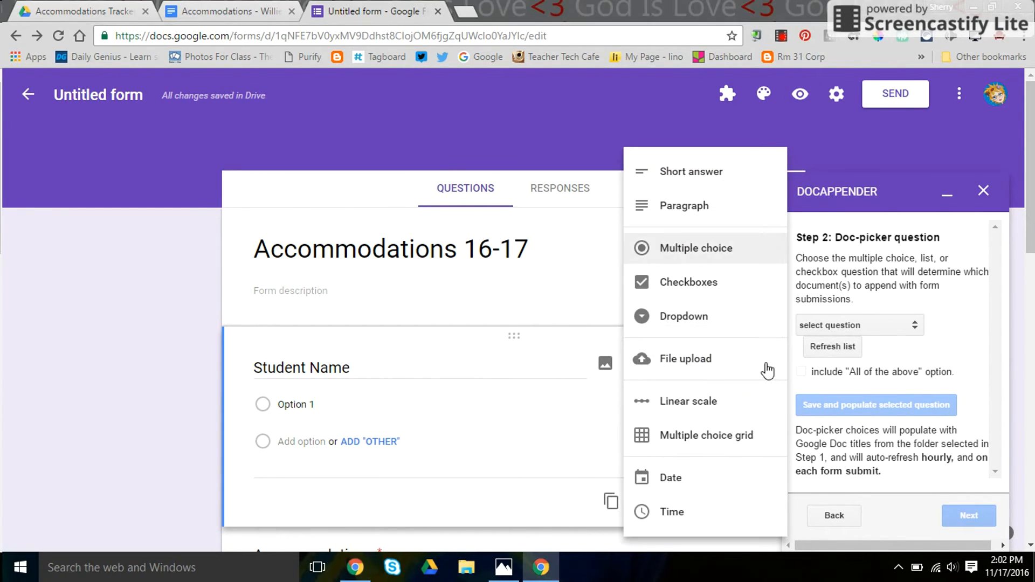
left_click(724, 247)
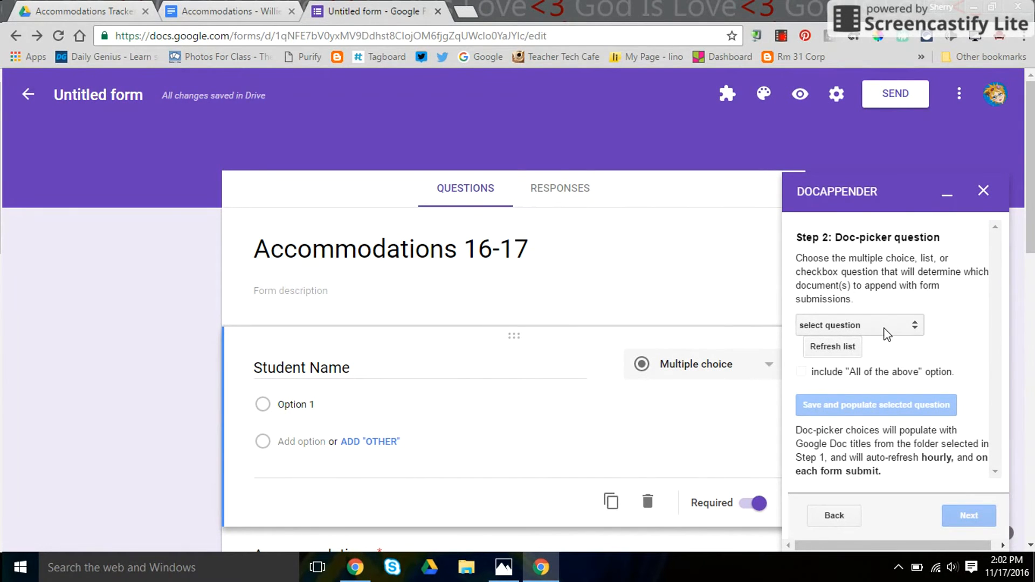
left_click(909, 330)
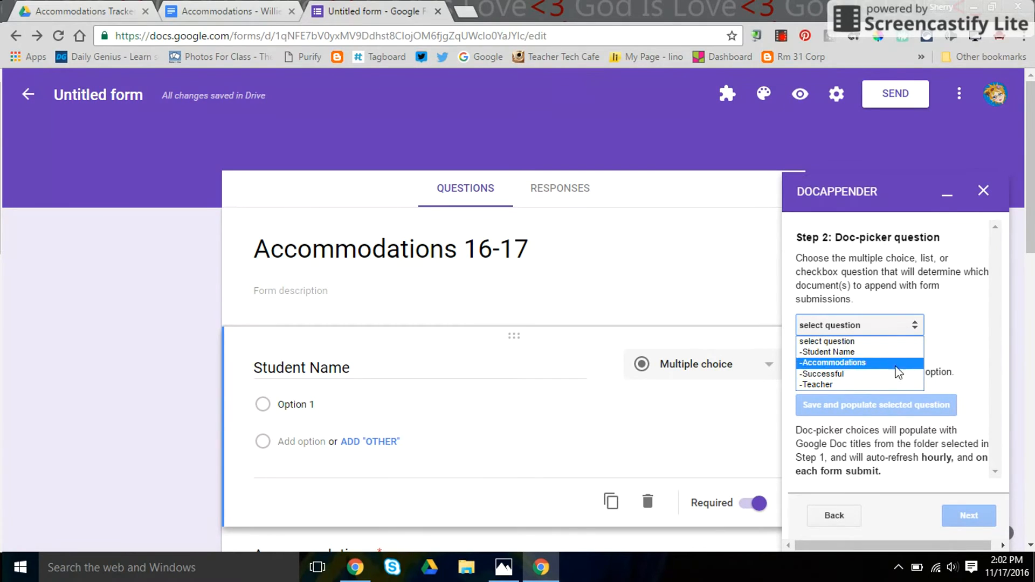
left_click(887, 356)
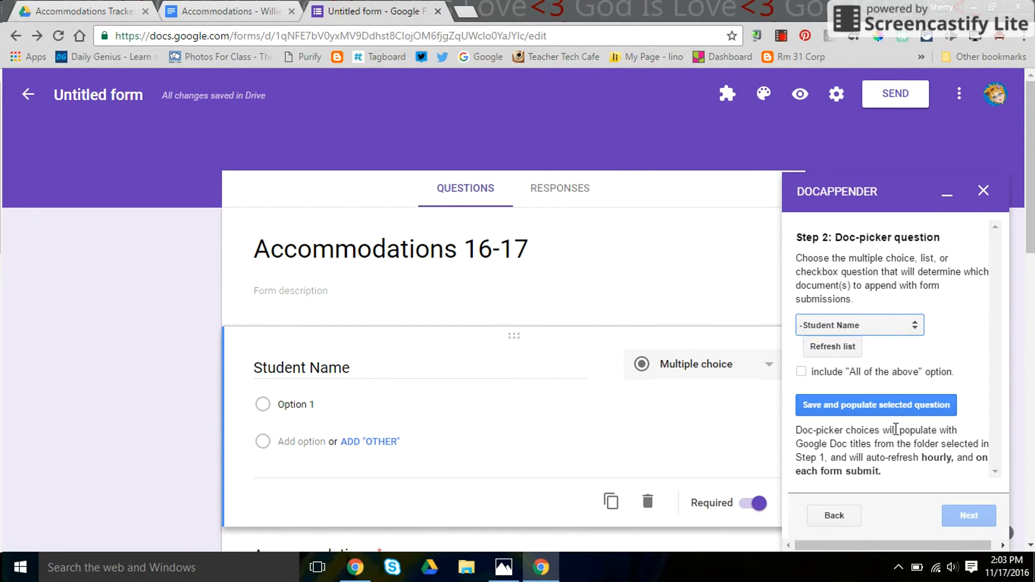
left_click(888, 406)
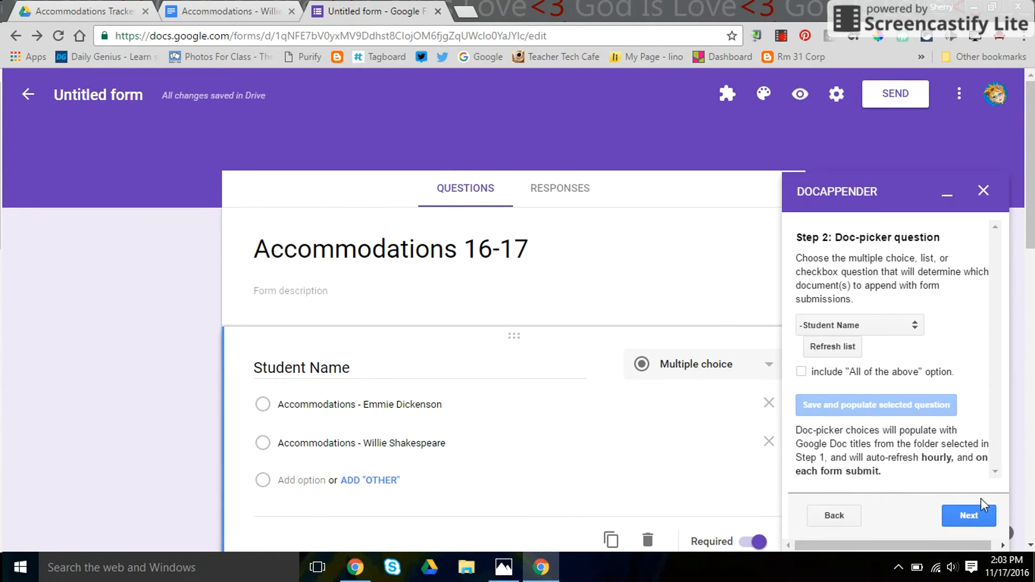
left_click(975, 518)
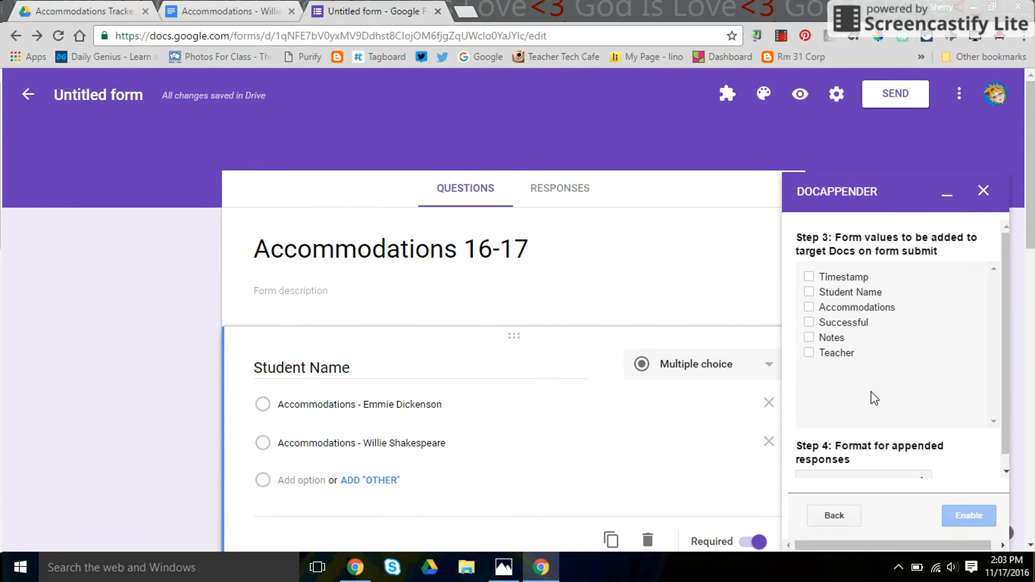
- Include Timestamp, Student Name, Accommodations, Successful, Notes and Teacher as the form values added to the target Docs
left_click(809, 277)
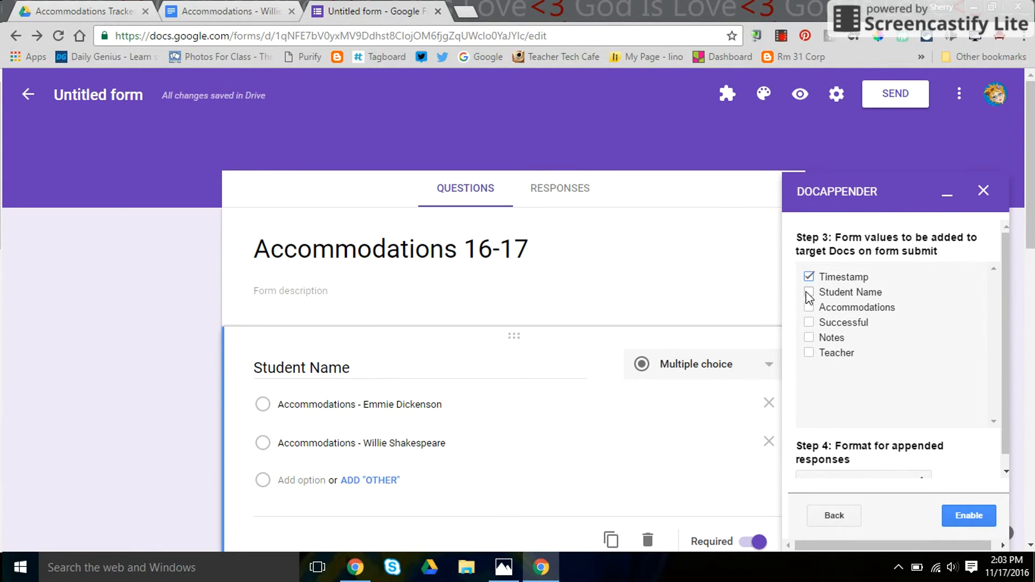
left_click(808, 294)
left_click(809, 308)
left_click(809, 323)
left_click(809, 337)
left_click(807, 359)
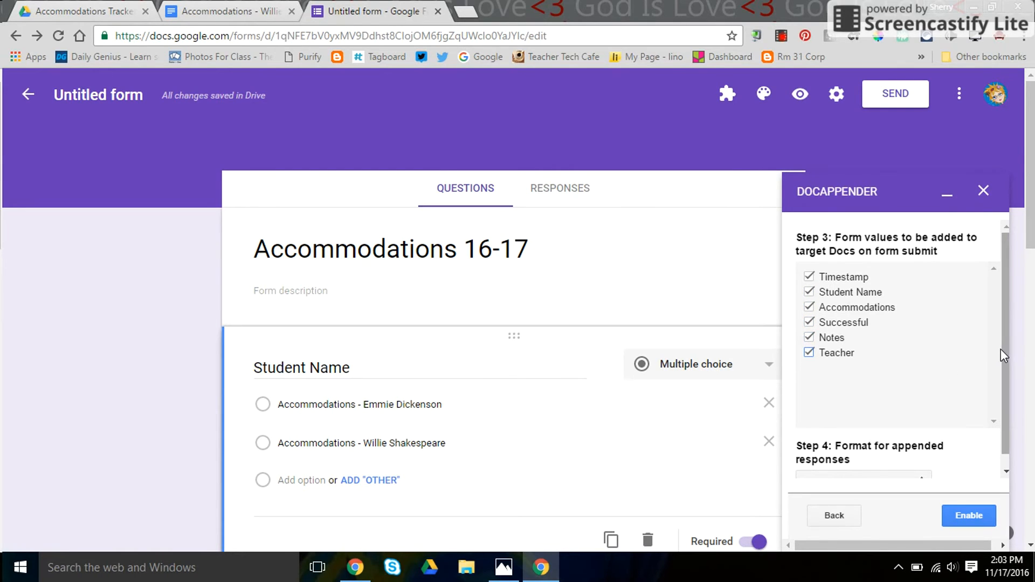
- Set the format for appended responses to Separate bulleted lists, enable docAppender and close its sidebar
scroll(1001, 348, "down", 1)
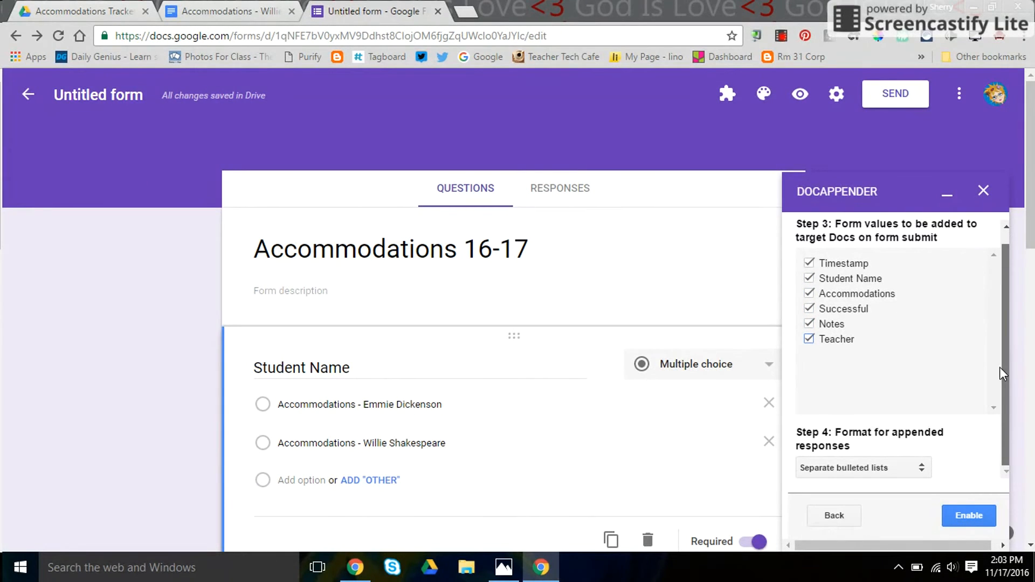
left_click(923, 470)
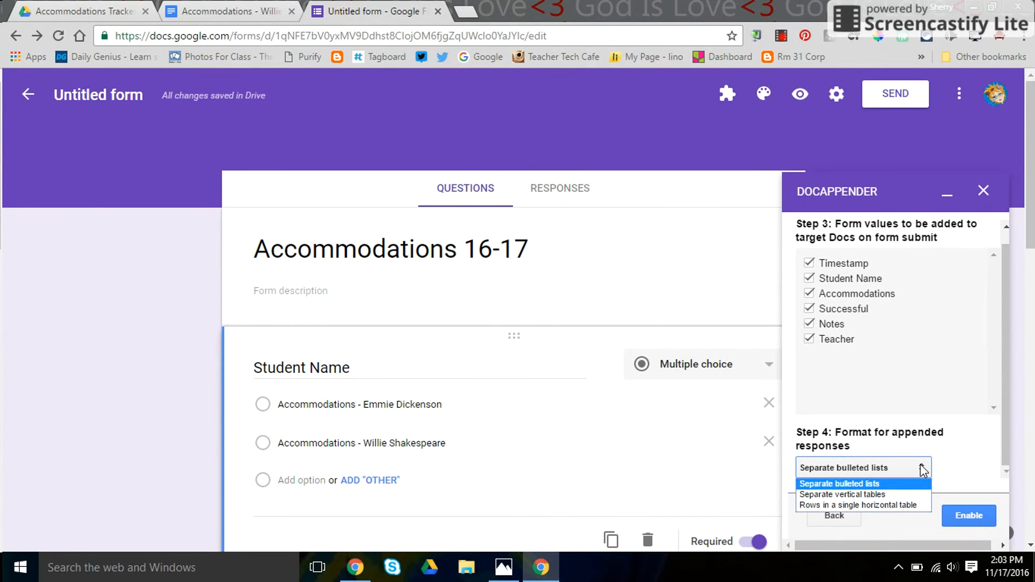
left_click(898, 484)
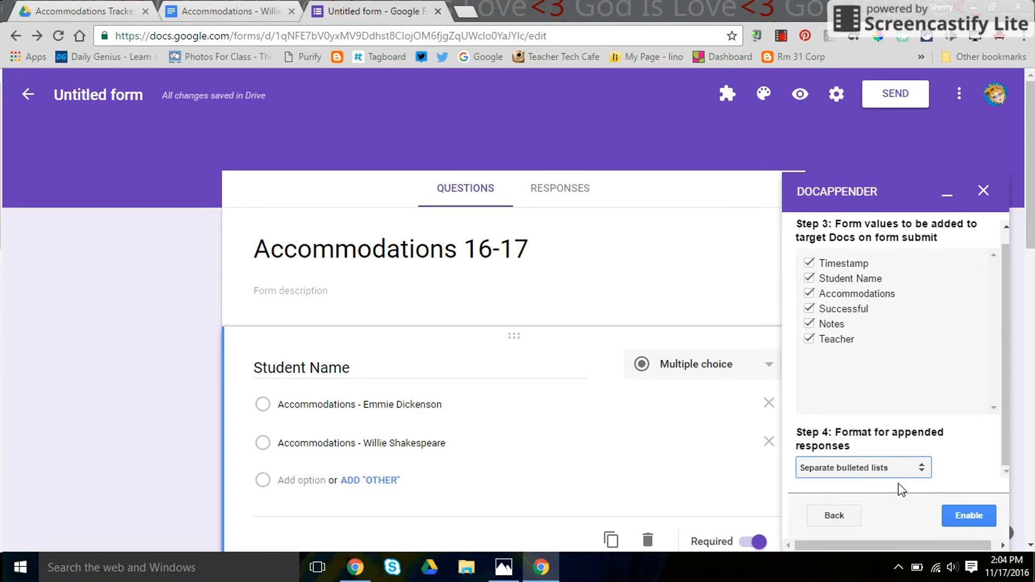
left_click(969, 517)
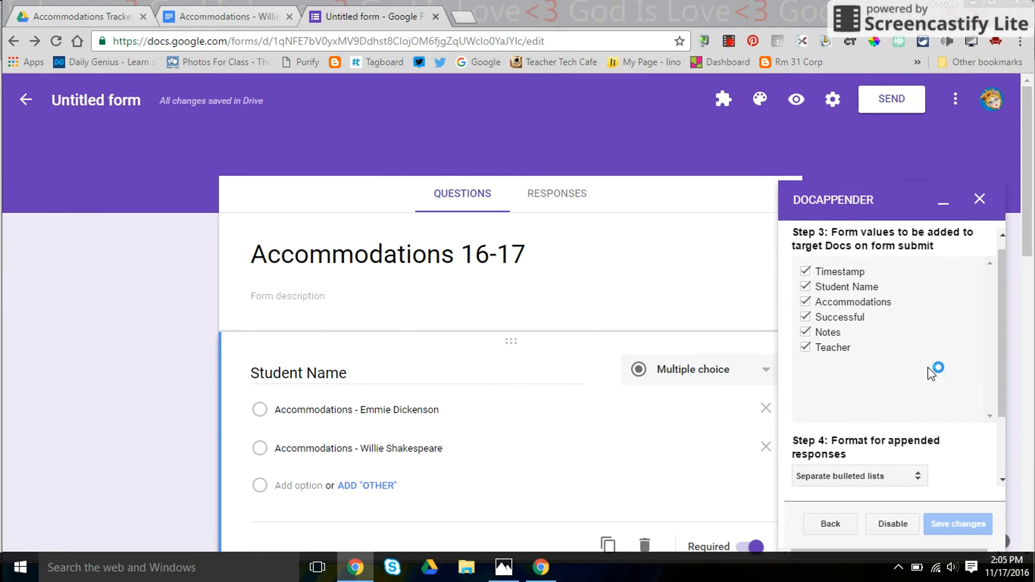
left_click(978, 200)
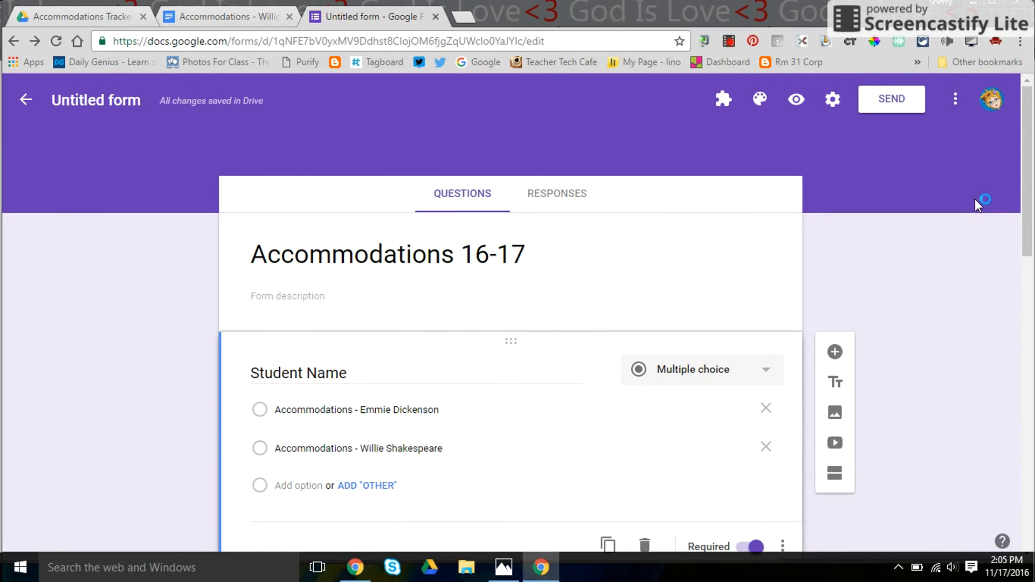
- Look at the form's send options, including sharing it by link
left_click(895, 103)
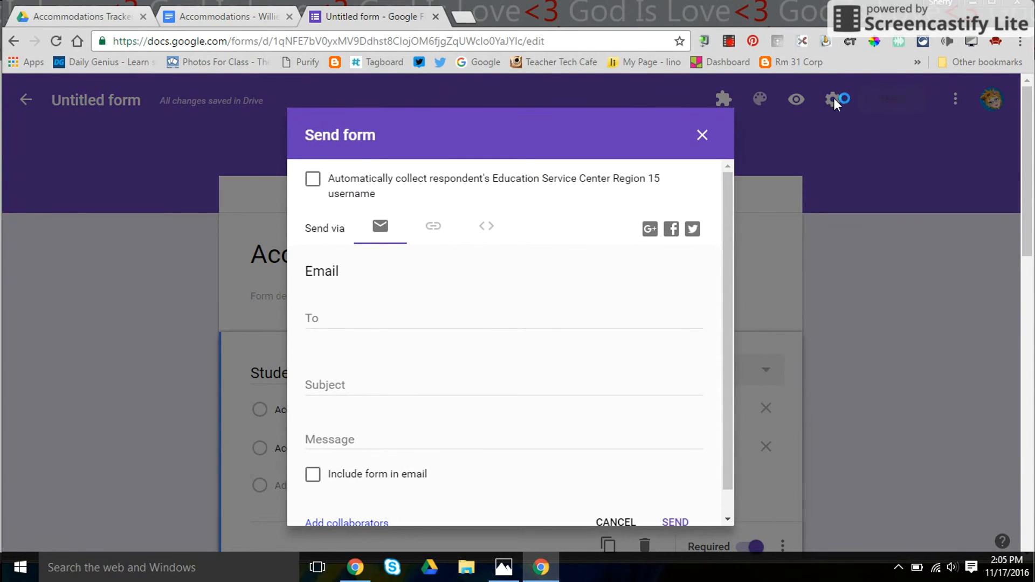
left_click(435, 229)
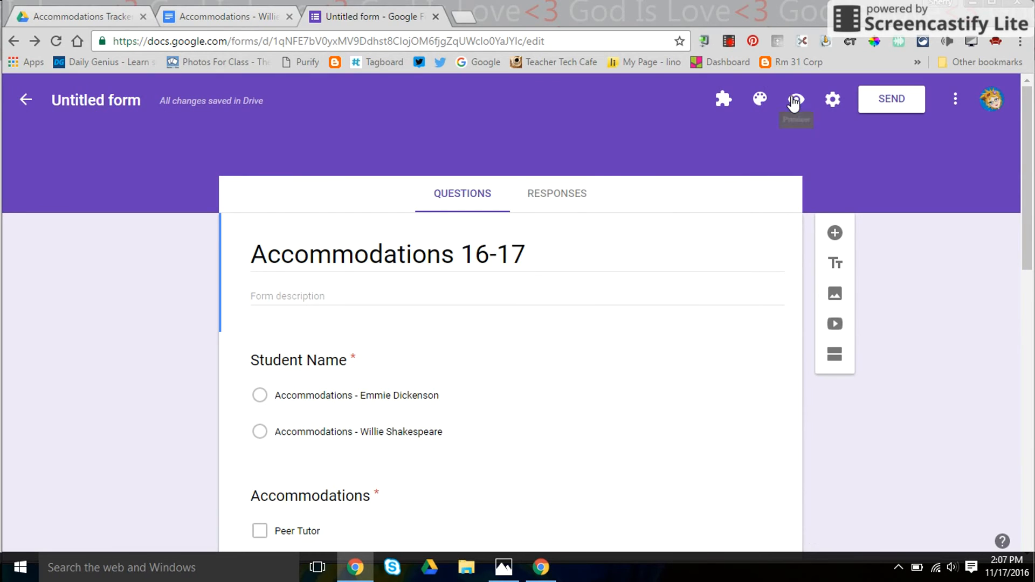
- Preview the form, close its editor and split the live form beside the student's accommodations document
left_click(795, 101)
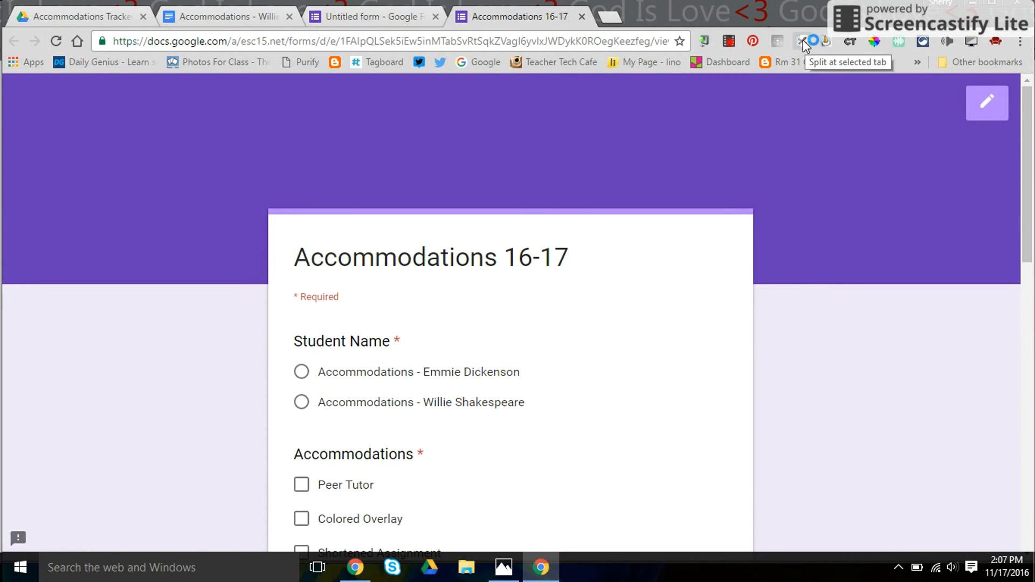
left_click(436, 16)
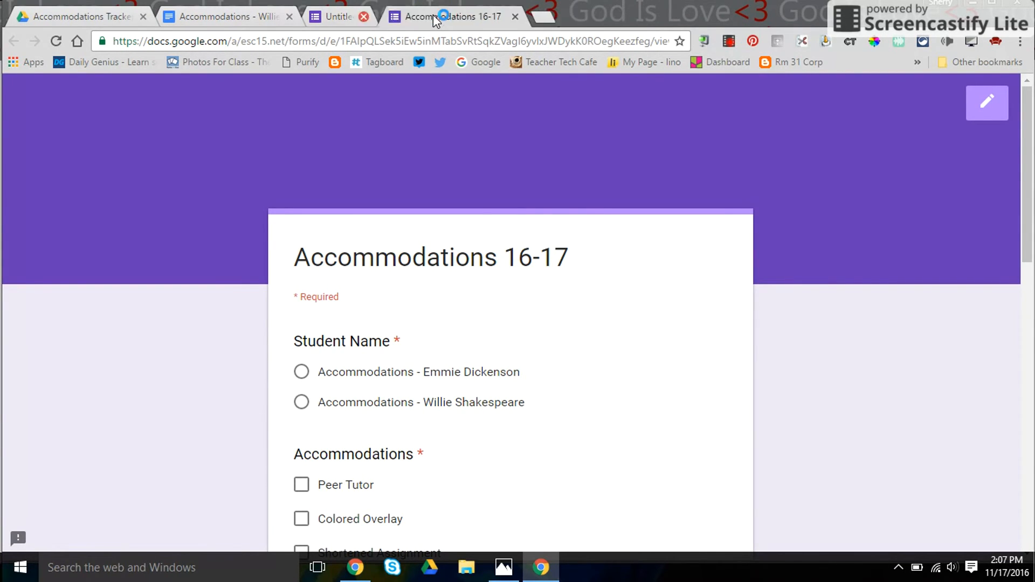
left_click(803, 42)
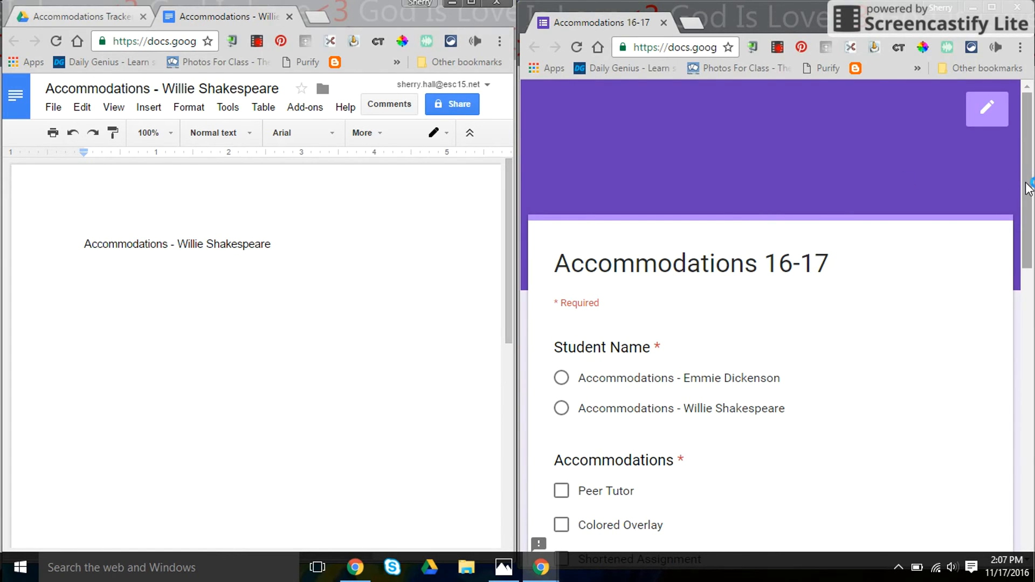
- In the live form, choose the second student's document and tick the accommodations Shortened Assignment and Voice Dictation
left_click_drag(1027, 188, 1027, 233)
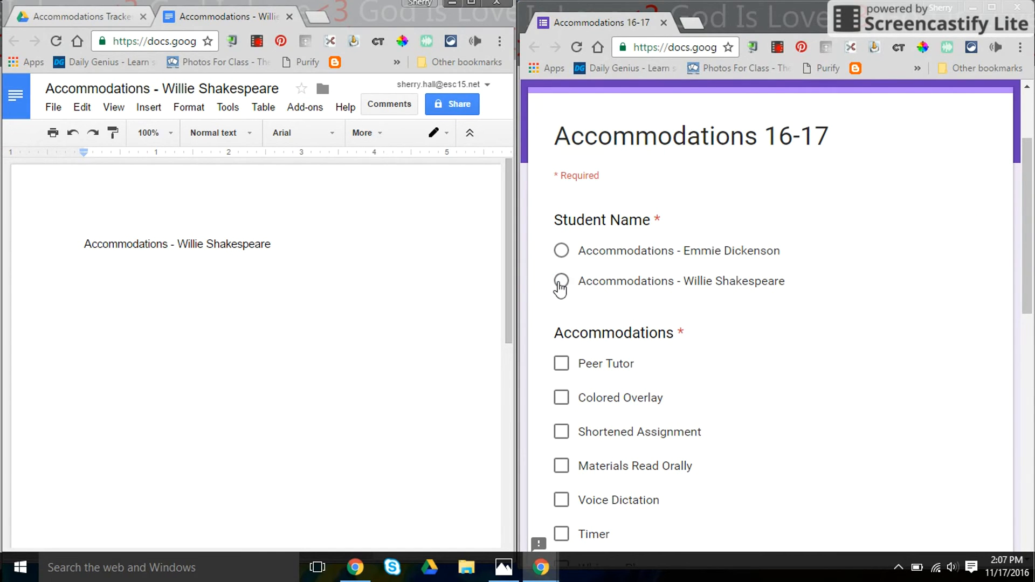
left_click(561, 281)
left_click_drag(1026, 235, 1029, 311)
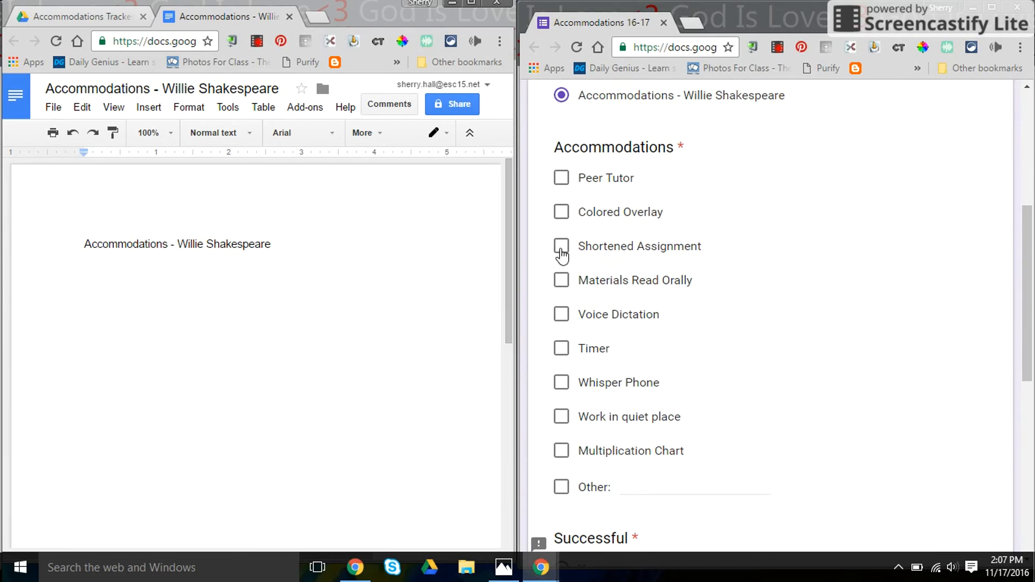
left_click(565, 249)
left_click(563, 322)
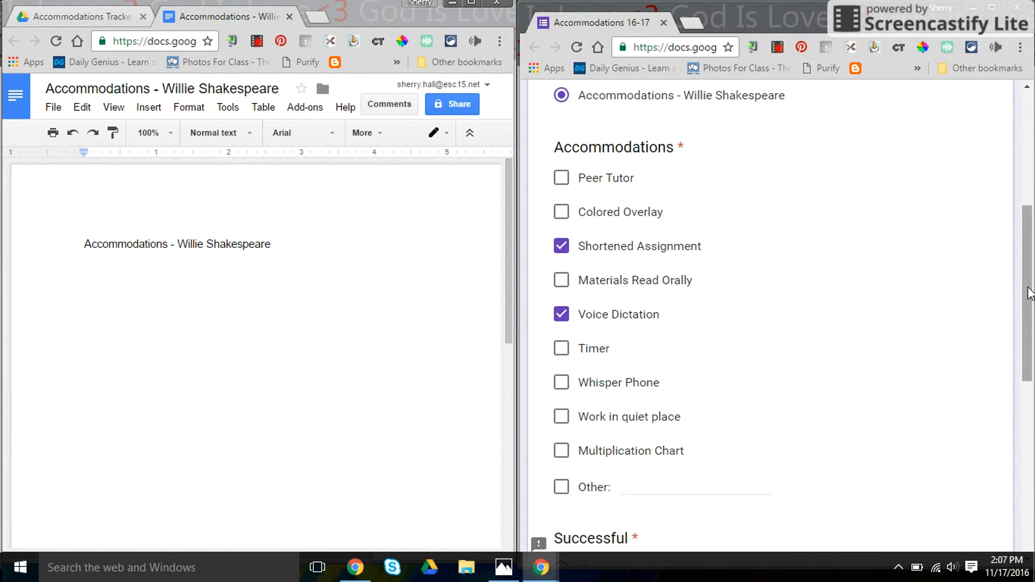
- Answer Successful with Yes and enter the Notes text "[student's first name] typed a paragraph with the voice dictation. He was able to explain the experiment."
left_click_drag(1028, 293, 1019, 377)
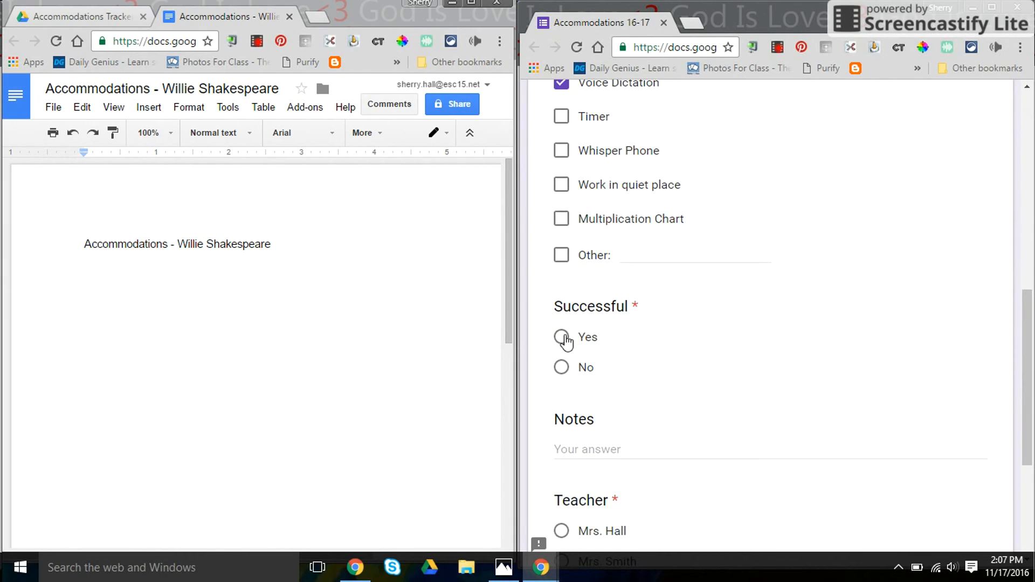
left_click(563, 337)
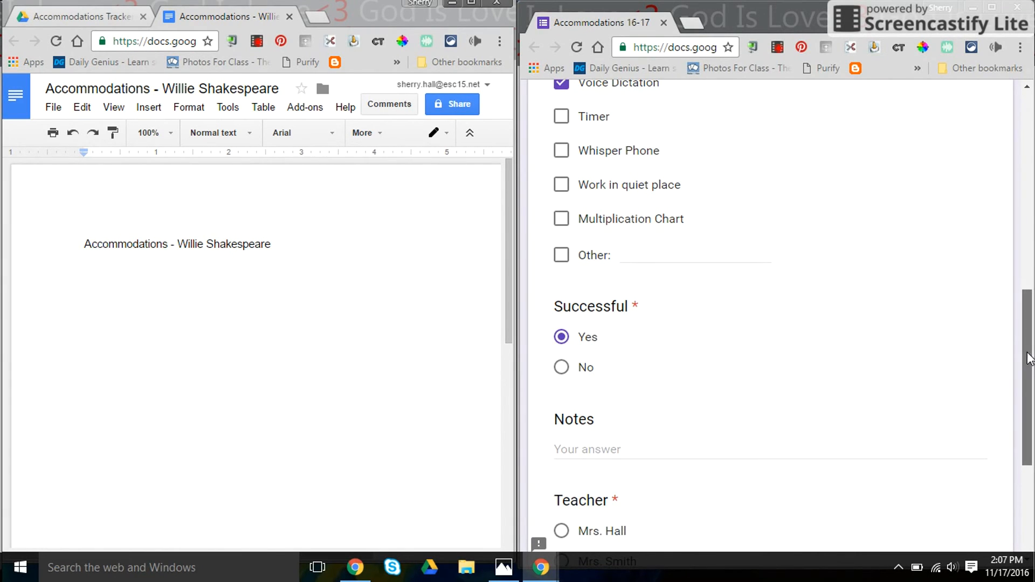
left_click_drag(1026, 353, 1014, 386)
left_click(613, 376)
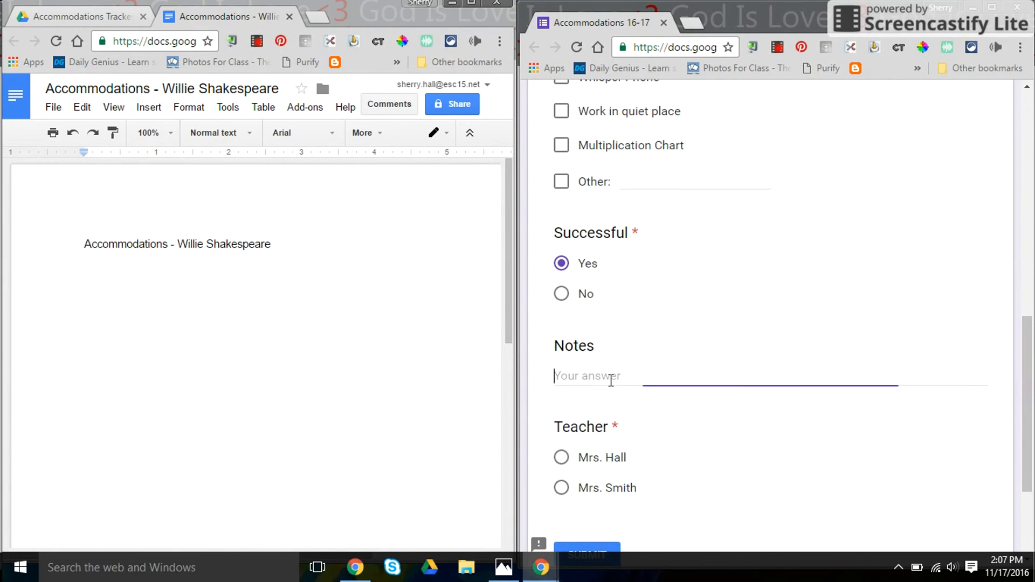
type("Willie typed a paragraph with the voice dictation.  He was able to explain the experi")
type("ment.")
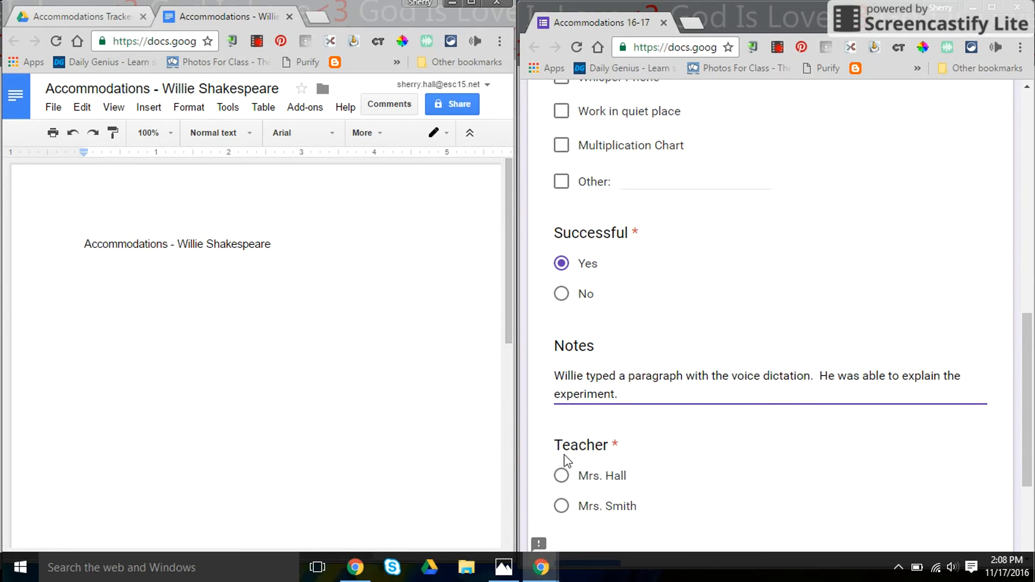
- Choose the first teacher listed under Teacher and submit the form response
left_click(561, 480)
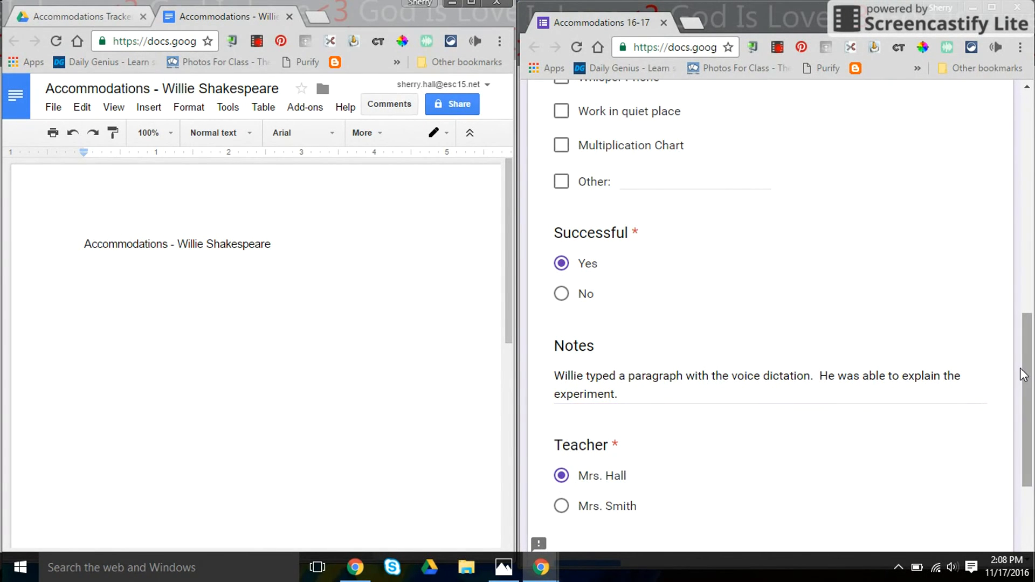
left_click_drag(1023, 377, 1031, 420)
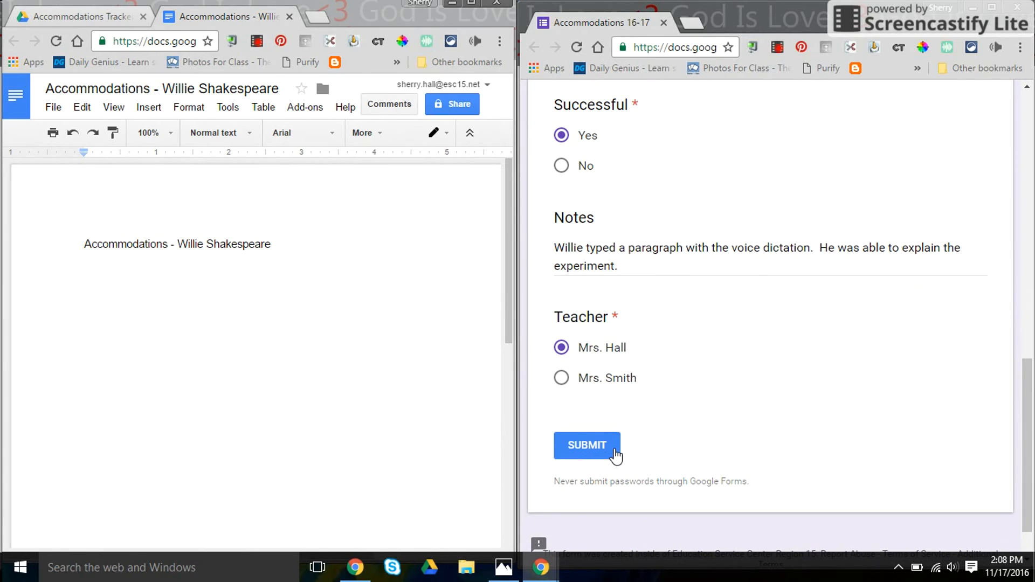
left_click(615, 456)
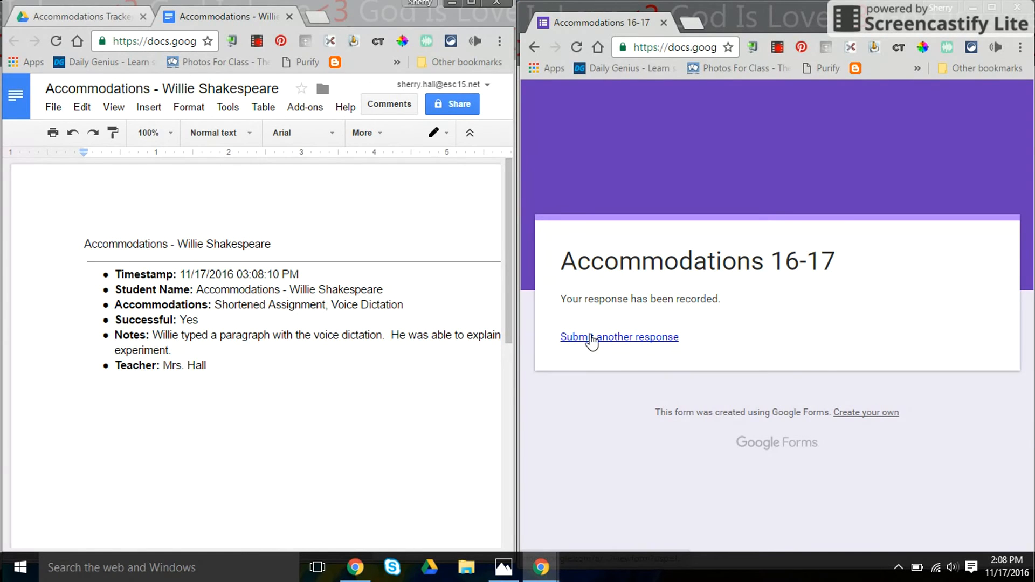
- Start another form response, choose the second student's document and tick the Peer Tutor accommodation
left_click(590, 336)
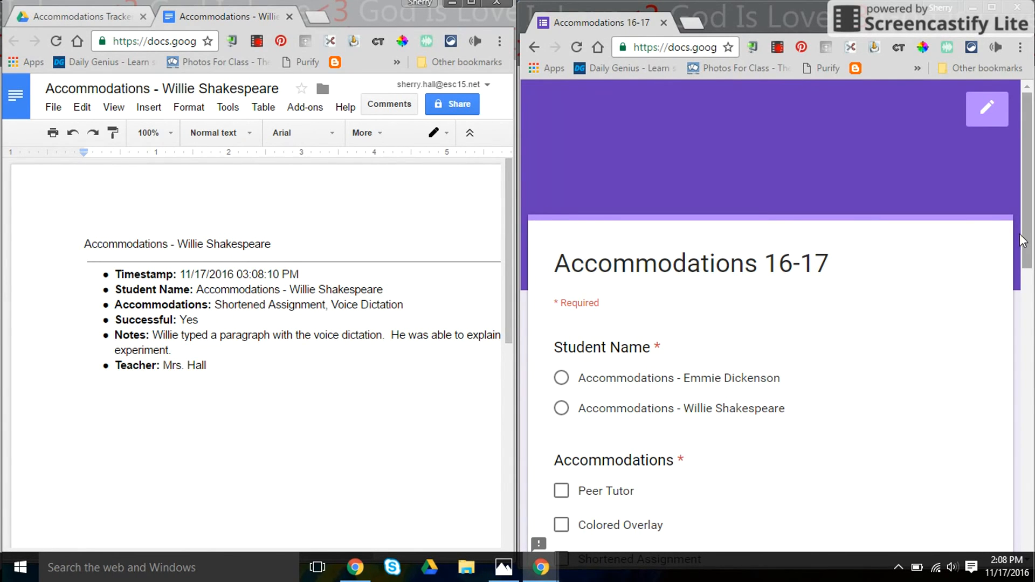
left_click_drag(1020, 241, 1019, 293)
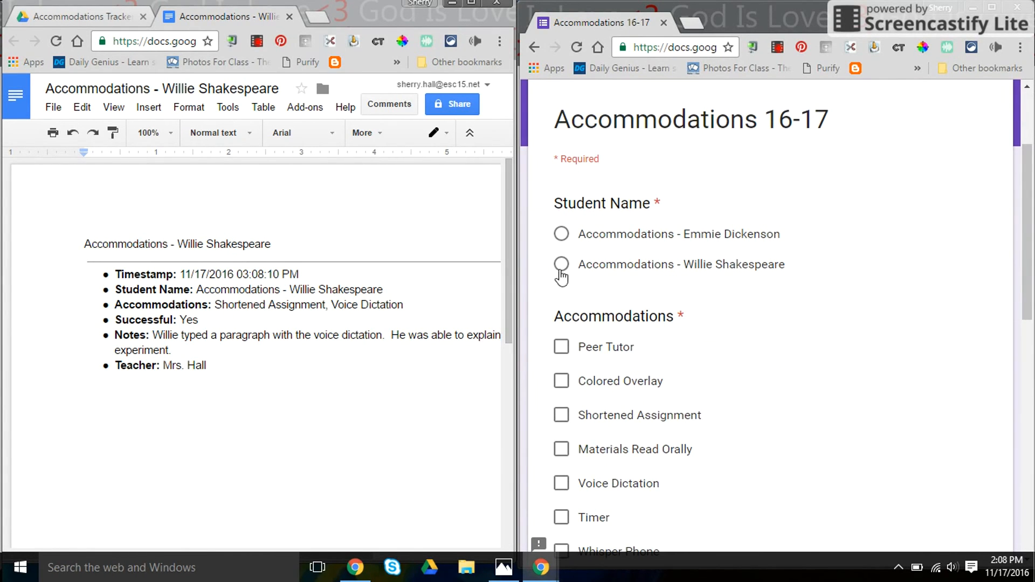
left_click(561, 265)
left_click(561, 350)
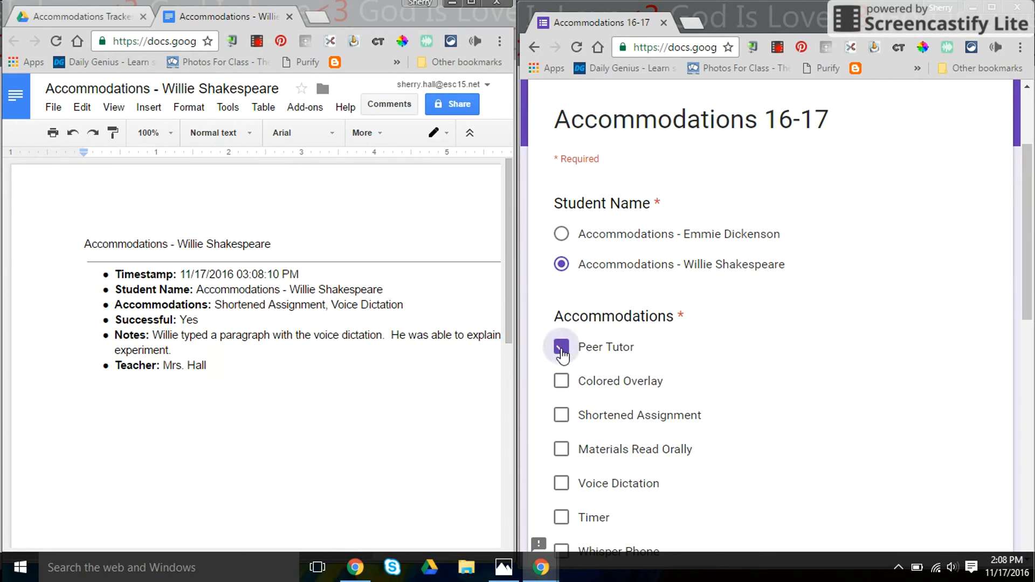
- Answer Successful with No and enter "Played" in the Notes field
left_click_drag(1014, 223, 996, 337)
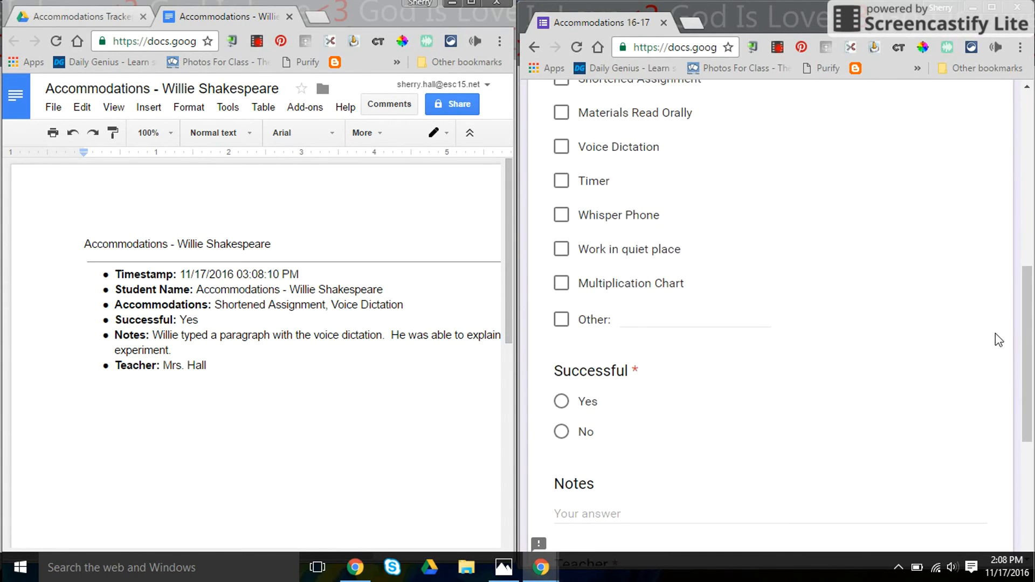
left_click(562, 432)
left_click(584, 508)
type("Played")
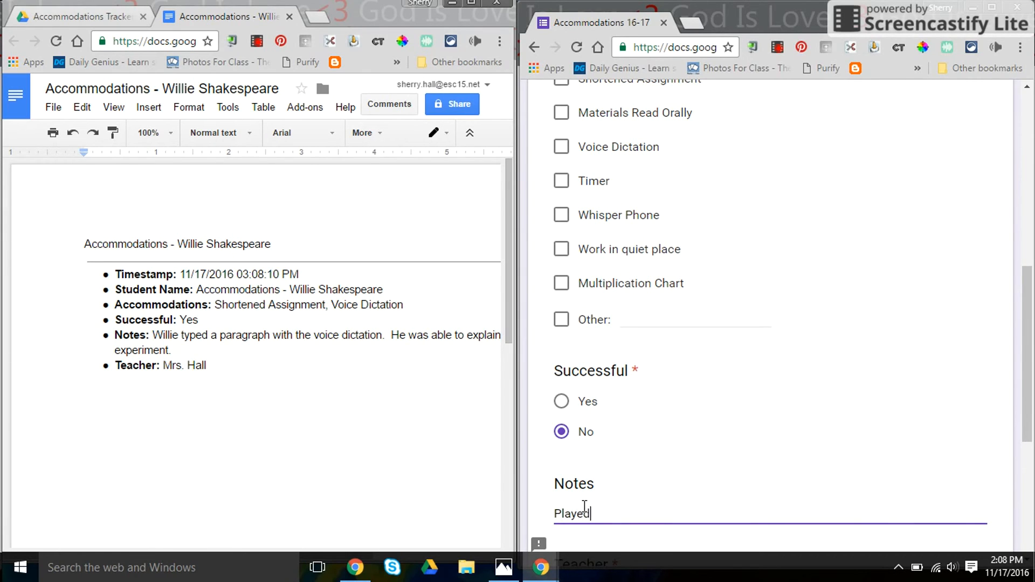
- Choose the first teacher listed and submit the second response for this student
left_click_drag(1028, 421, 1028, 458)
left_click(561, 501)
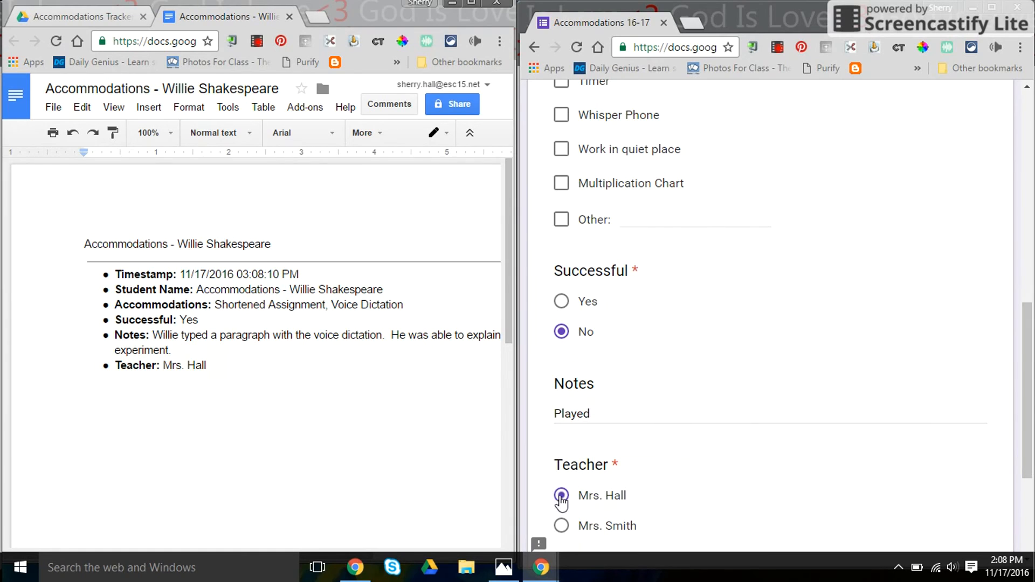
left_click_drag(1031, 402, 1028, 447)
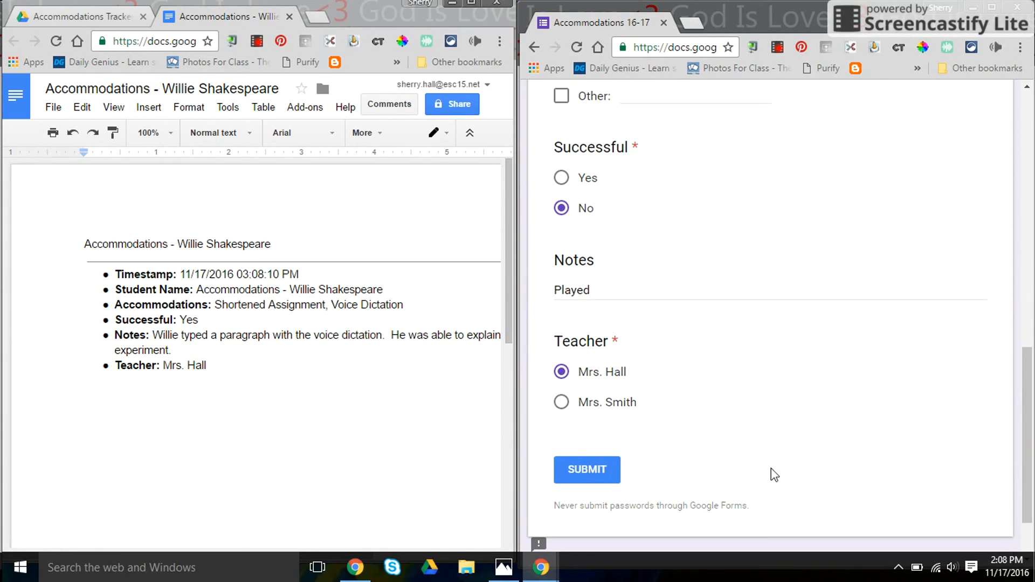
left_click(603, 471)
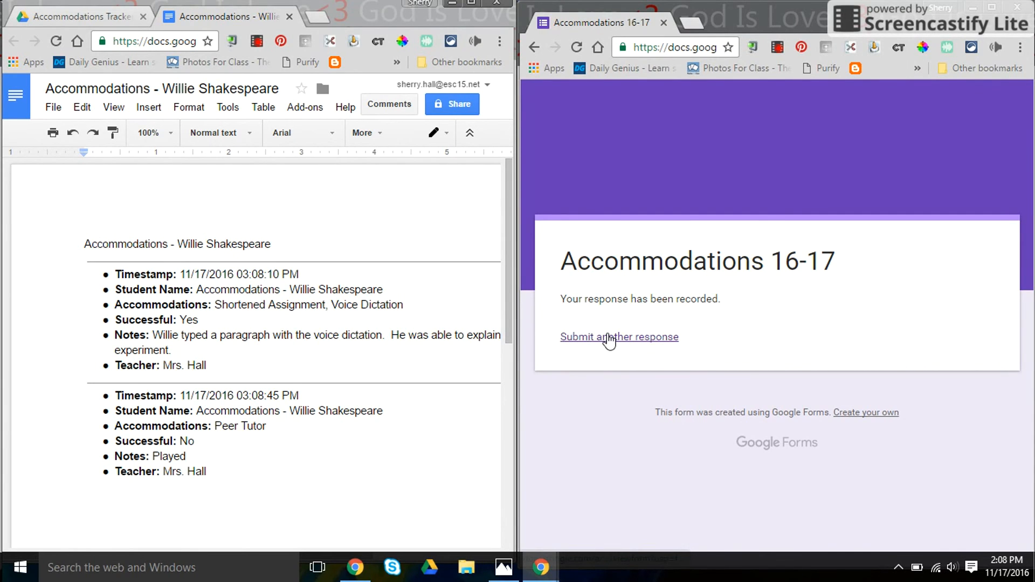
- Start a further form response, choose the first student's document and tick the Timer accommodation
left_click(609, 339)
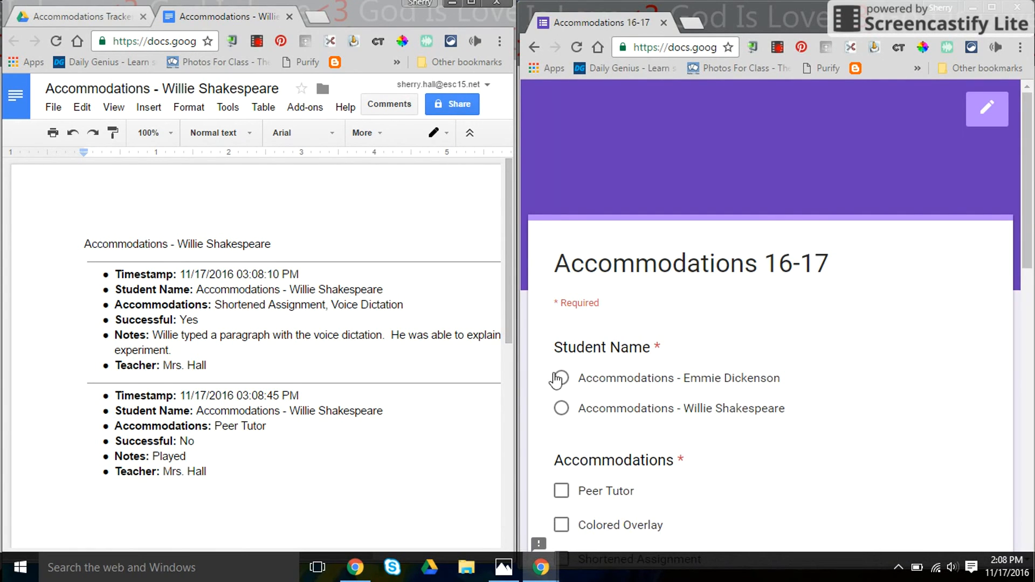
left_click(559, 379)
left_click_drag(1024, 216, 1012, 318)
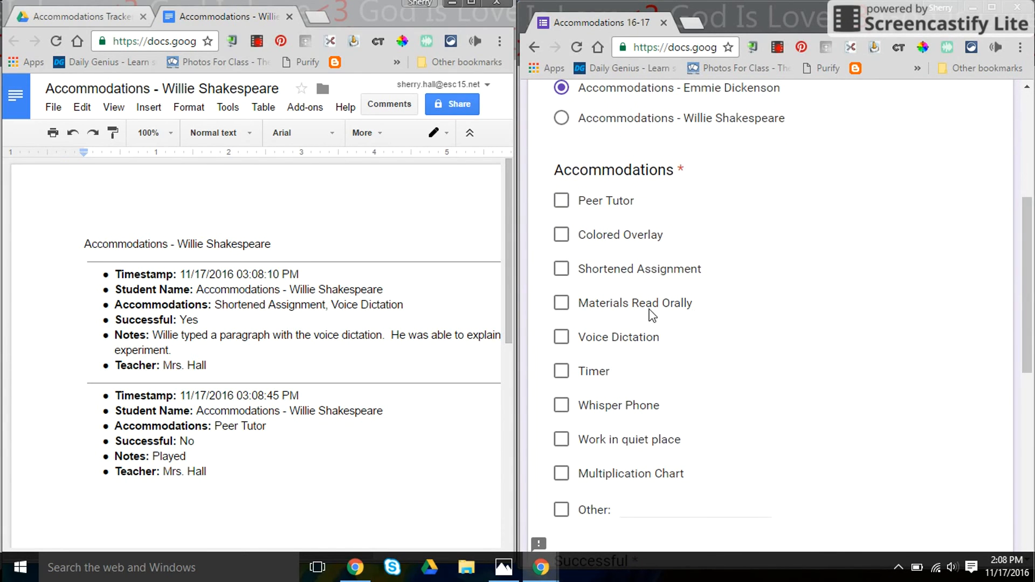
left_click(561, 371)
- Answer Successful with Yes, leave Notes empty, choose the first teacher and submit the response
left_click_drag(1029, 315, 993, 418)
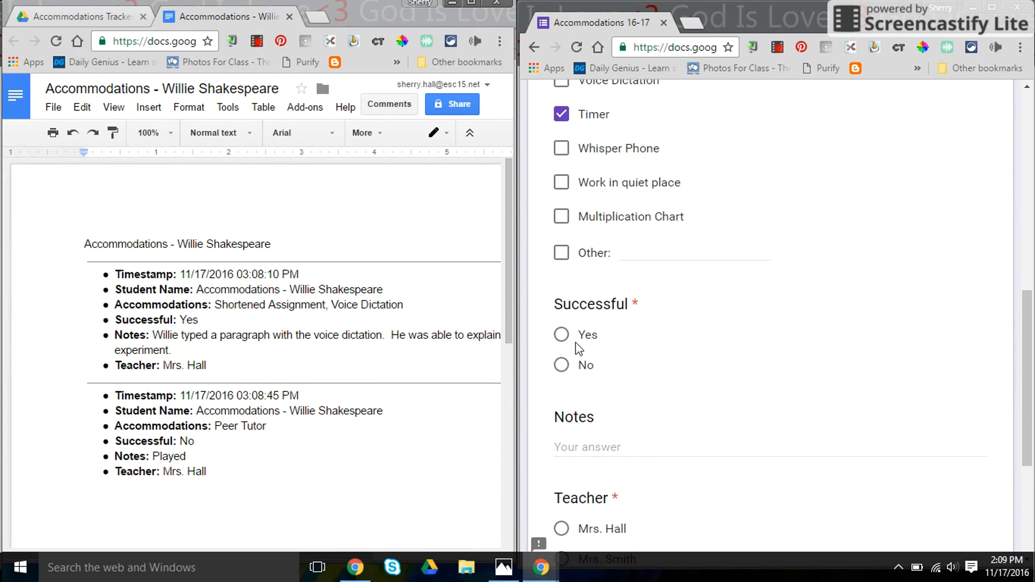
left_click(560, 335)
left_click(559, 528)
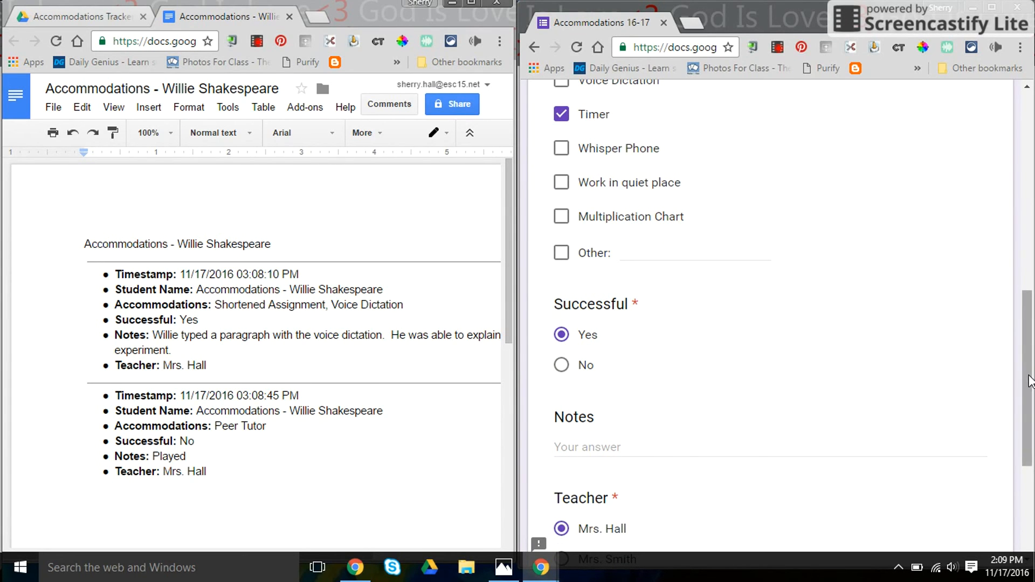
left_click_drag(1030, 380, 1001, 450)
left_click(591, 436)
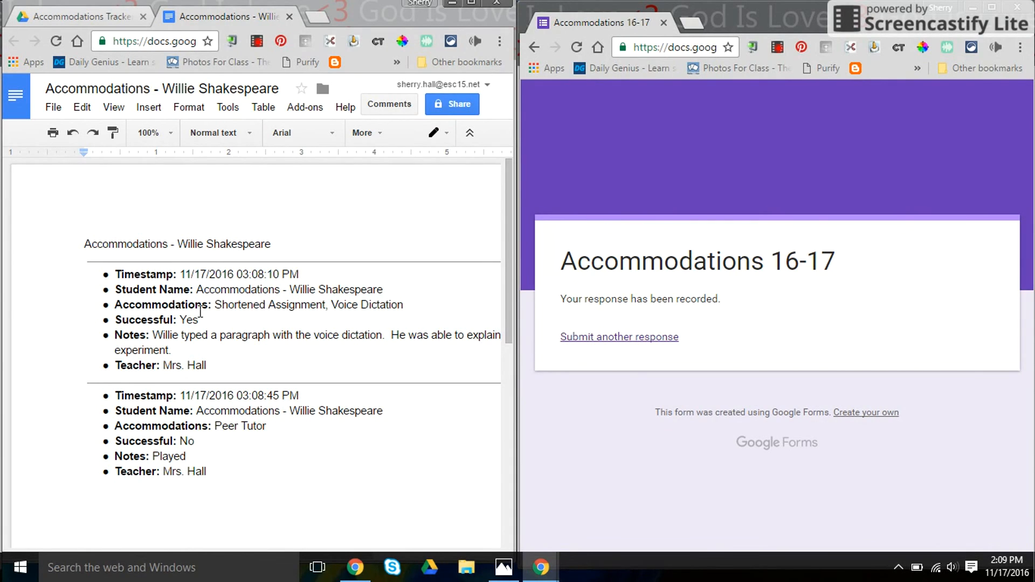
- Open the first student's document from the Accommodations Tracker 16-17 Drive folder to check the appended response
left_click(52, 15)
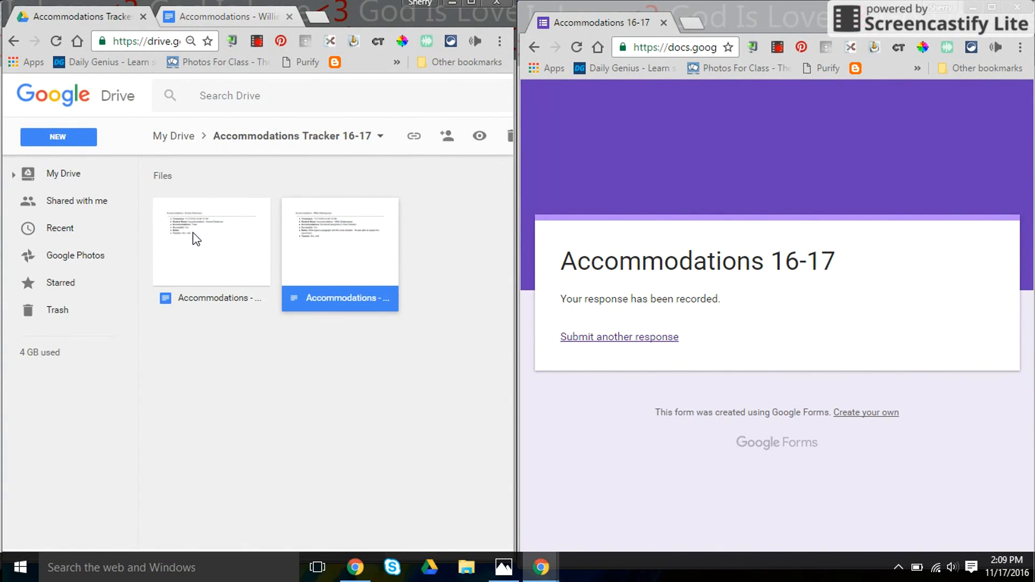
double_click(196, 239)
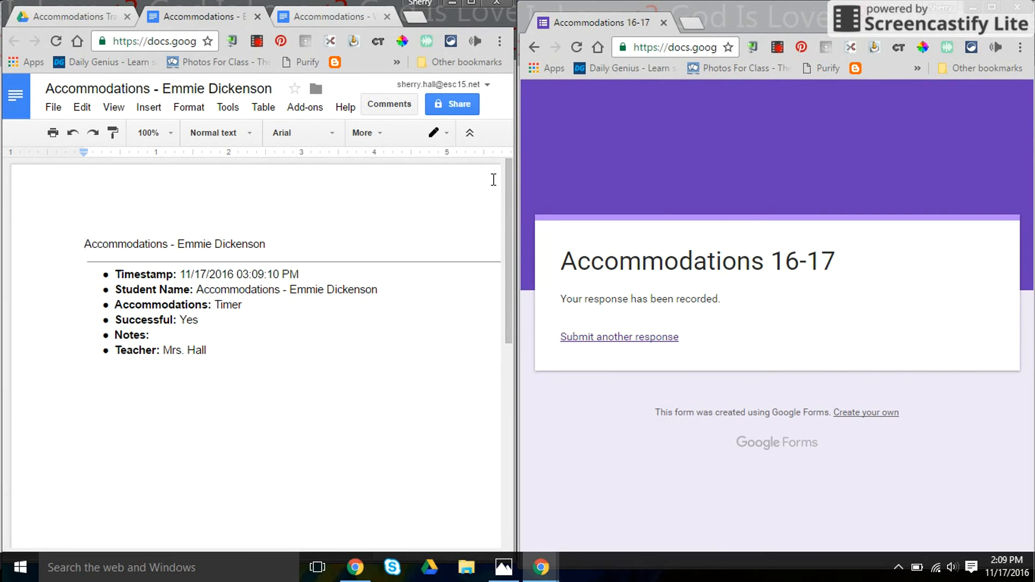
- Minimize the form window, open the Goal Tracking desktop shortcut, maximize the browser and look through the Goal Tracker form's questions
left_click(973, 8)
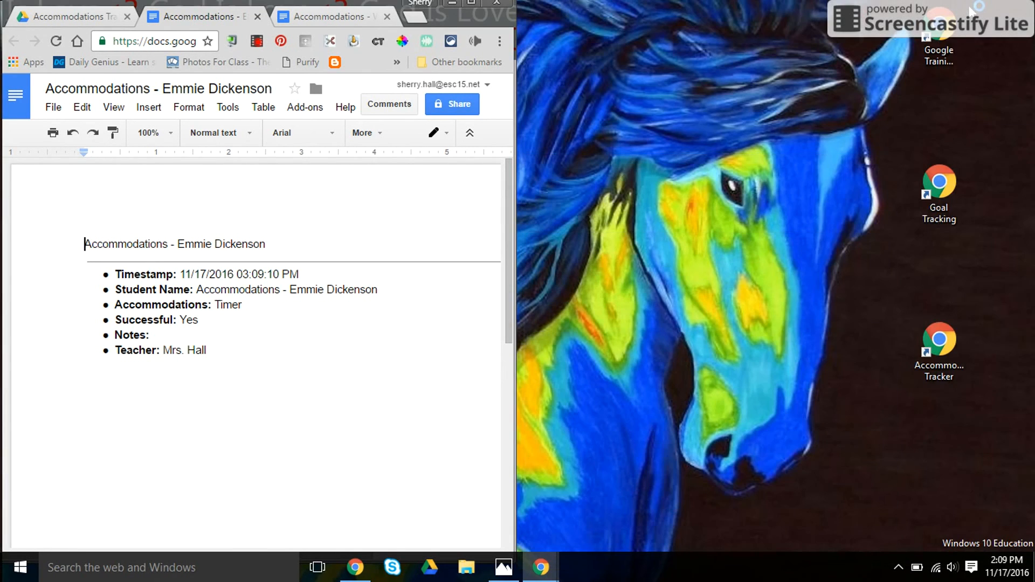
double_click(940, 183)
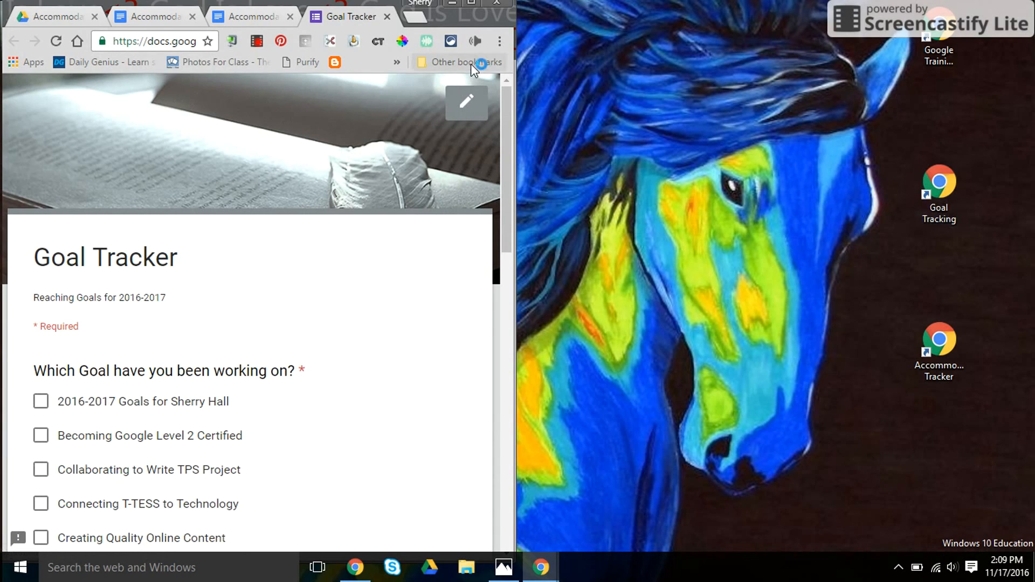
left_click(472, 3)
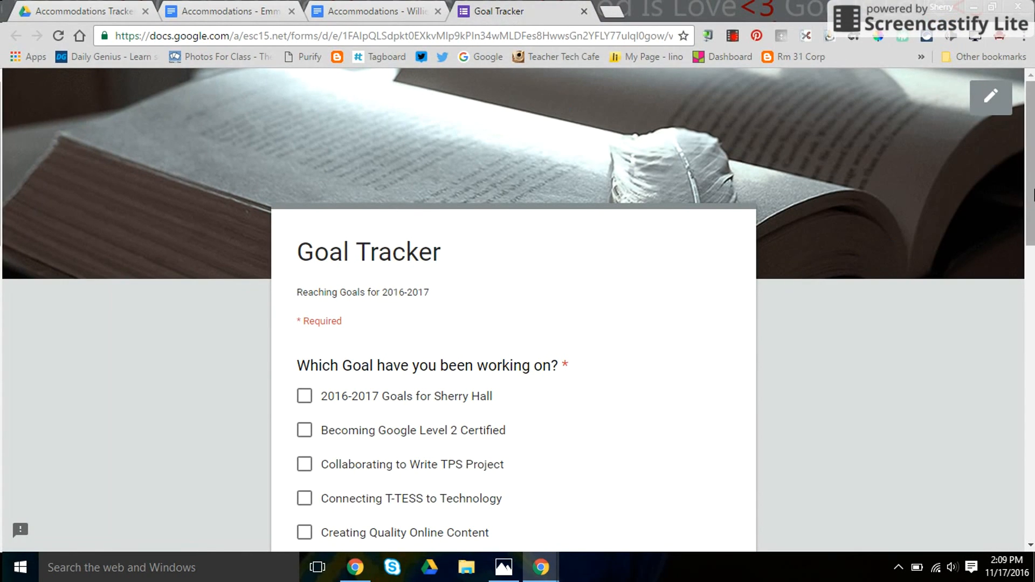
scroll(1024, 216, "down", 1)
left_click_drag(1023, 216, 1026, 470)
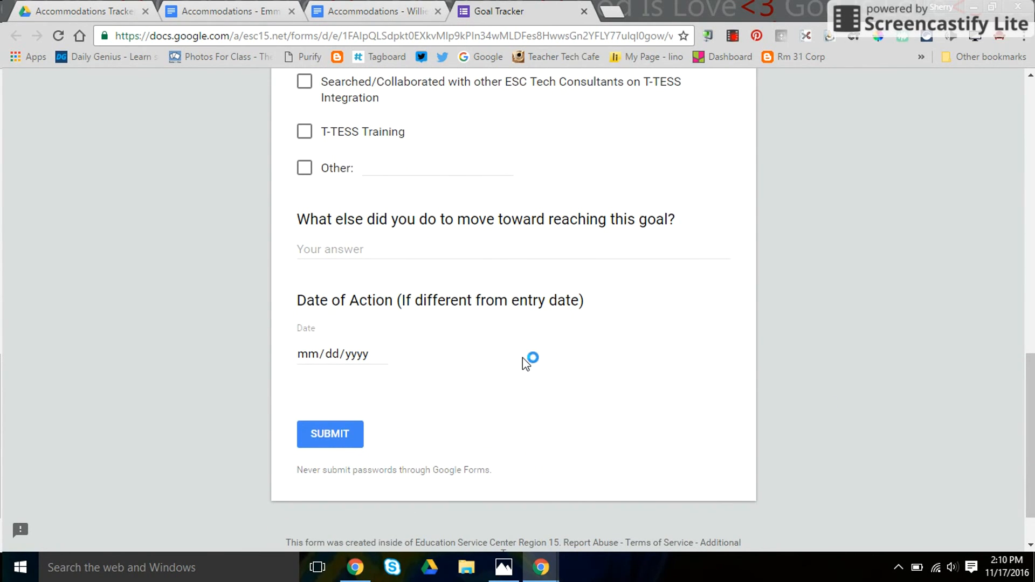